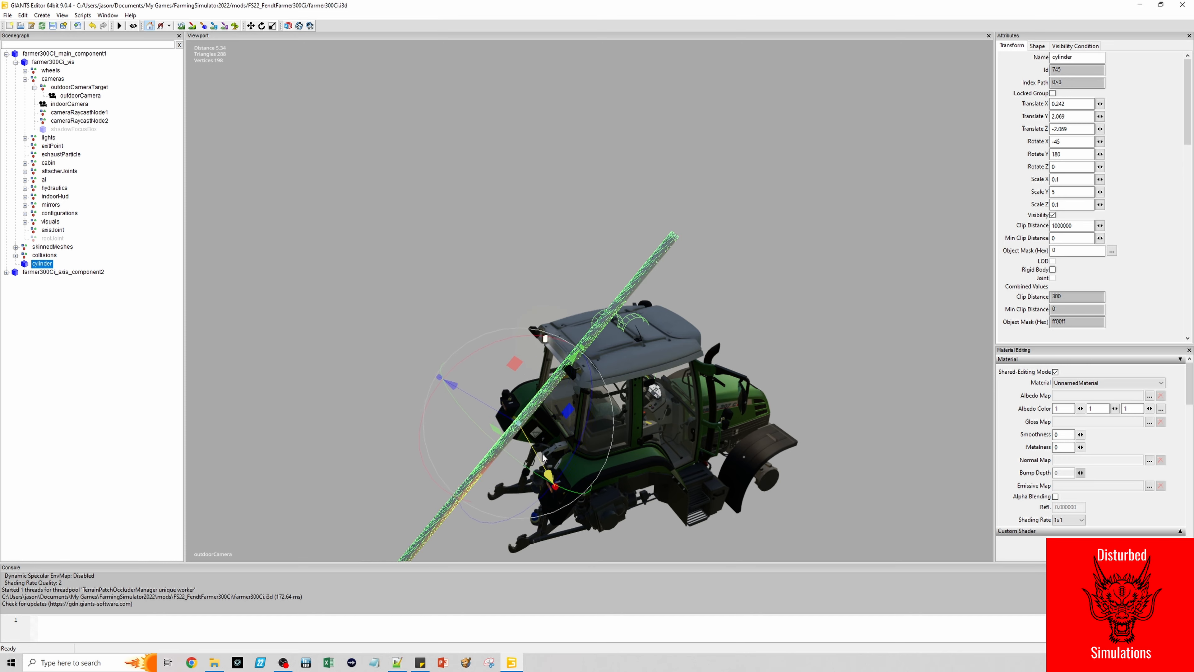
Centre the cylinder across the tractor by setting its Translate X to 0.
left_click_drag(1073, 104, 1042, 104)
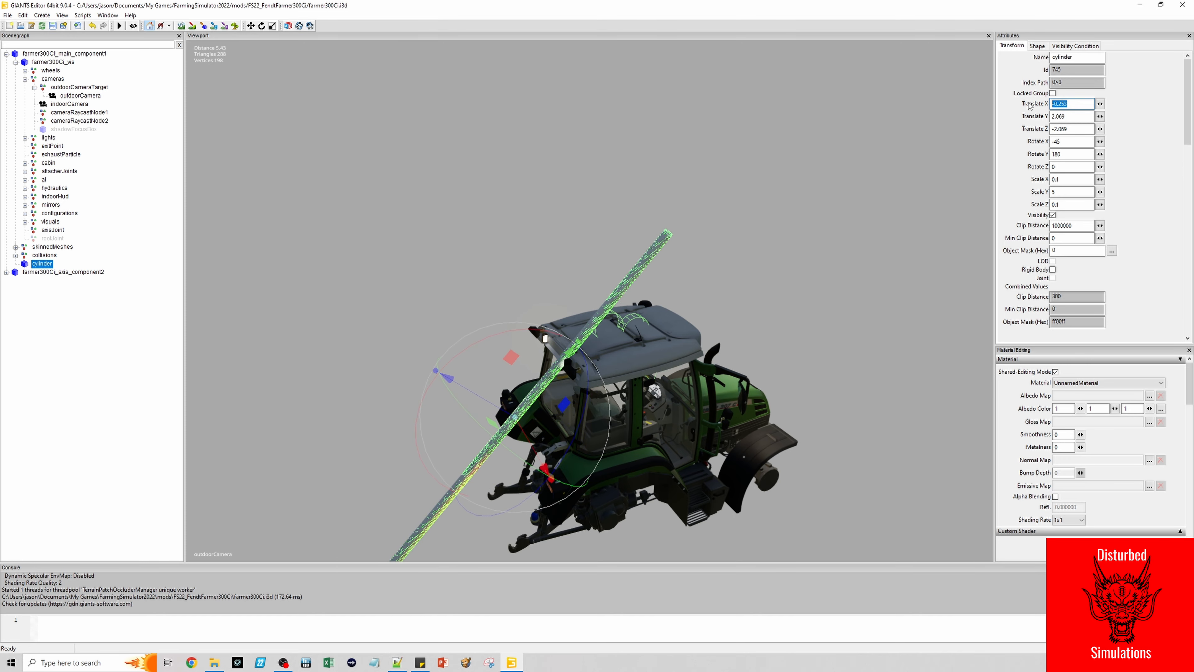
type("0")
key("Return")
Move the cylinder up to the rear edge of the cab roof, at about Translate Y 2.643 and Translate Z -1.534.
left_click_drag(486, 387, 484, 392)
left_click_drag(557, 390, 592, 334)
scroll(610, 334, "up", 5)
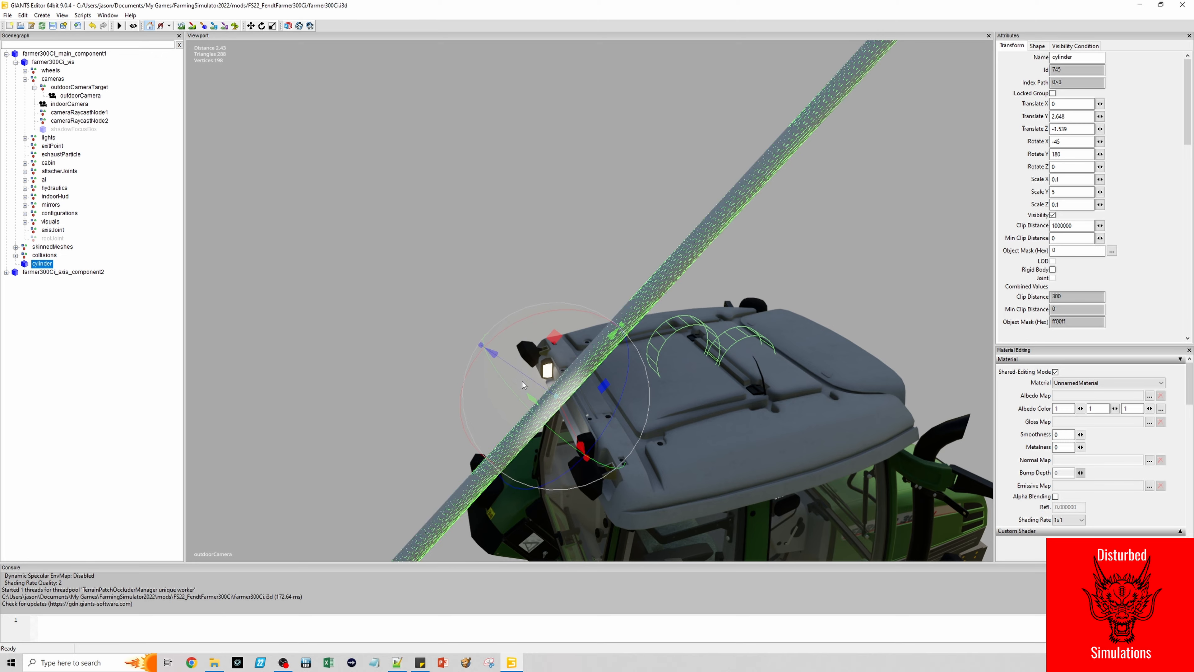
left_click_drag(523, 378, 459, 385)
scroll(461, 387, "down", 5)
scroll(502, 427, "up", 2)
scroll(519, 447, "down", 4)
mouse_move(501, 427)
left_mouse_down("alt")
mouse_move(529, 453)
mouse_move(578, 454)
mouse_move(575, 442)
mouse_move(500, 433)
left_mouse_up("alt")
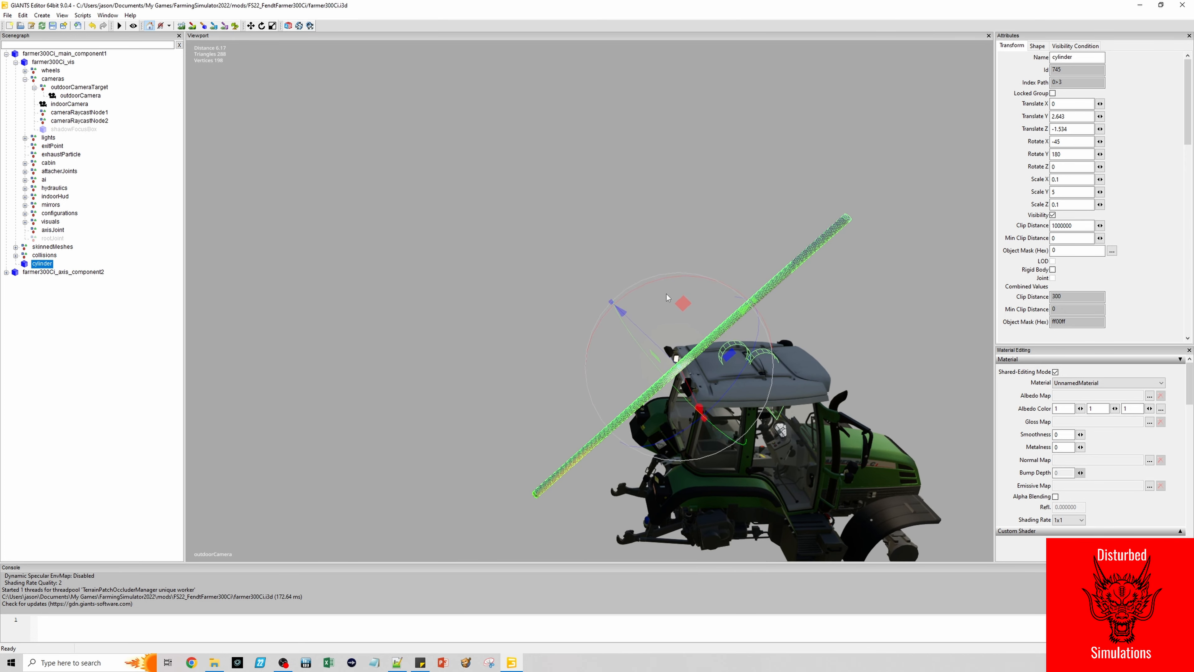
left_click_drag(600, 323, 600, 327)
key("ctrl+z")
Try Rotate X values of -70 and -10 on the cylinder and set it back to -45.
double_click(1074, 144)
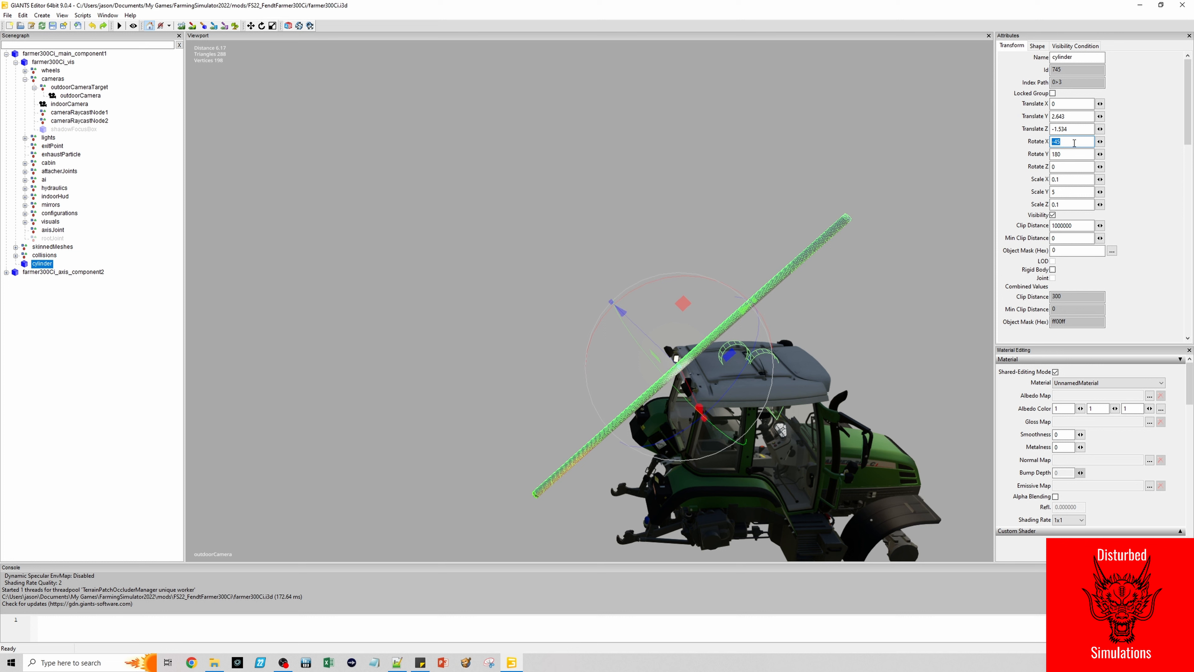
type("-70")
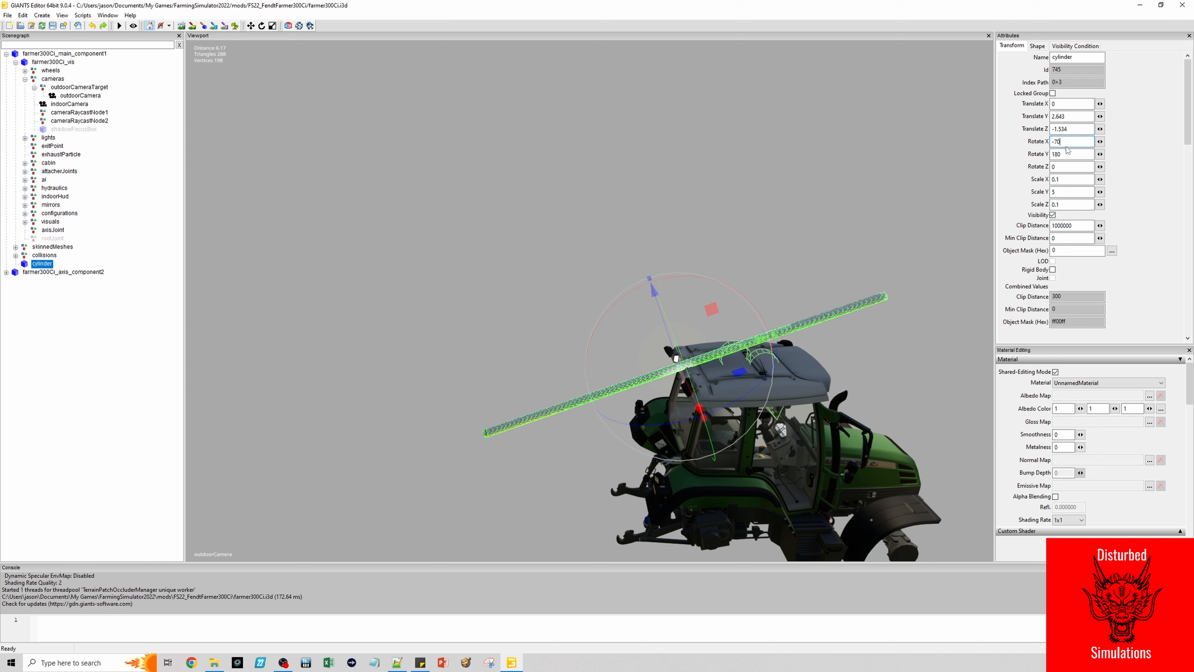
key("BackSpace")
key("BackSpace")
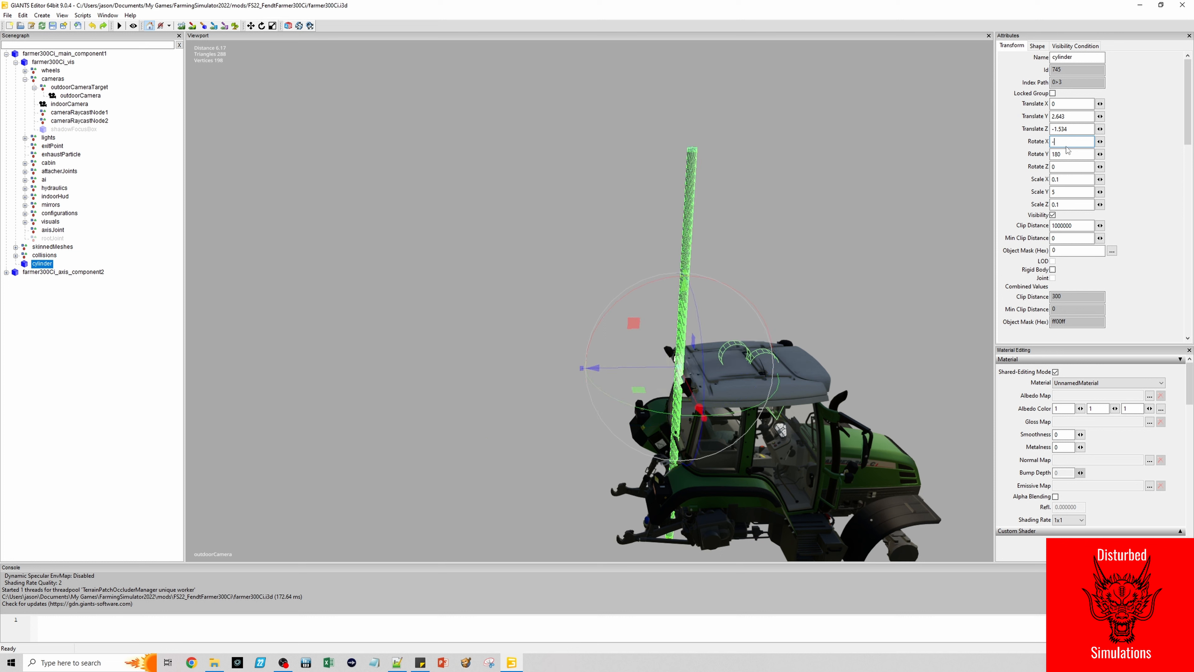
type("10")
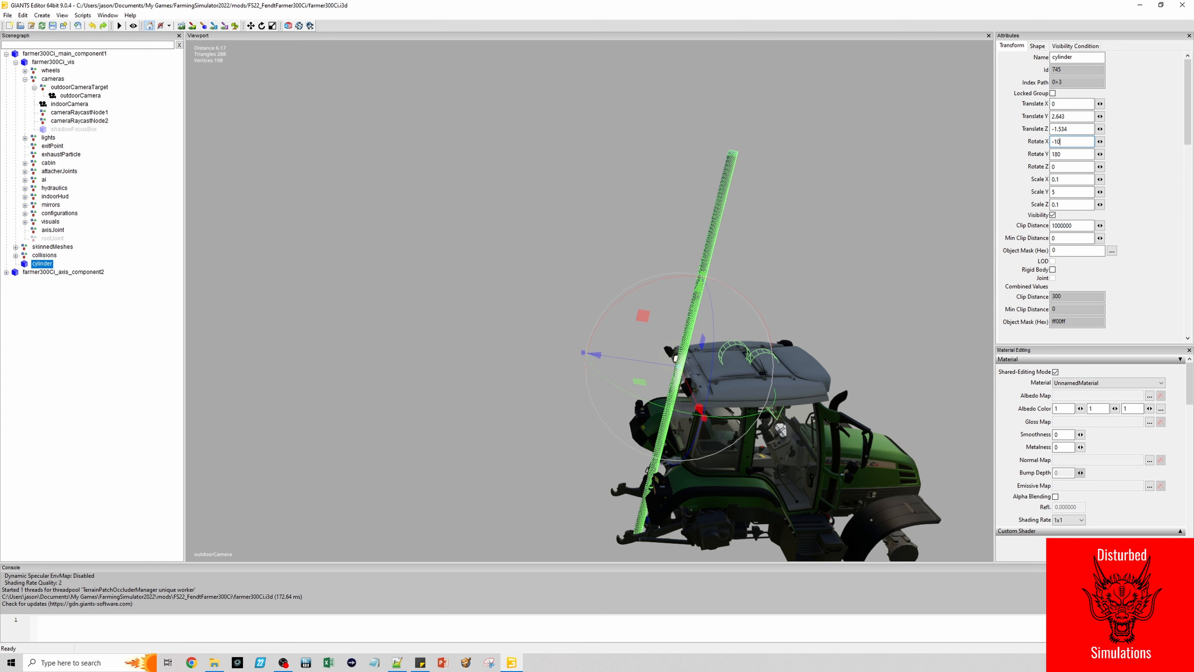
key("BackSpace")
key("BackSpace")
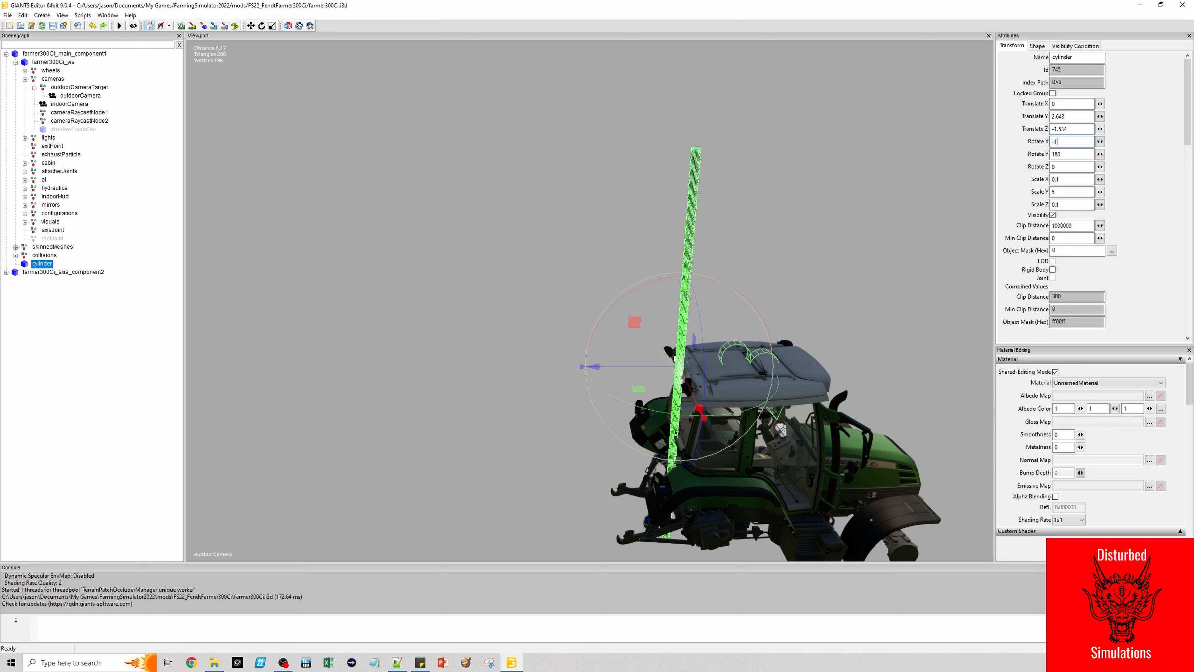
type("45")
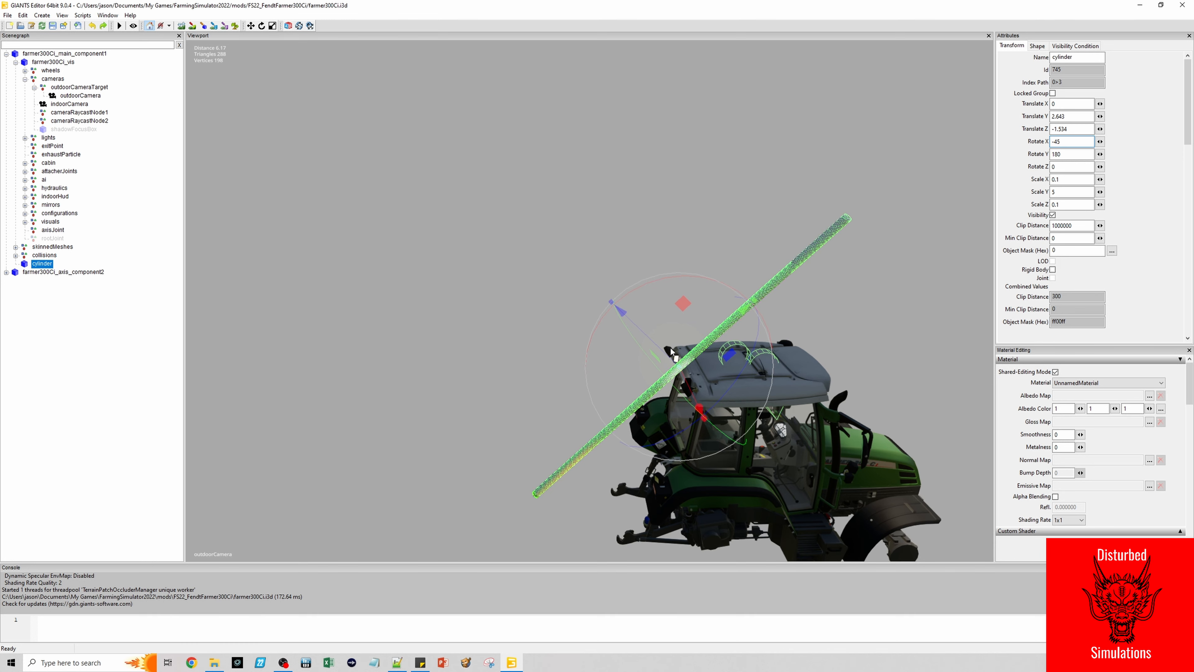
Move the cylinder down behind the cab above the rear hitch, to about Translate Y 1.495 and Translate Z -1.65.
left_click_drag(621, 311, 672, 403)
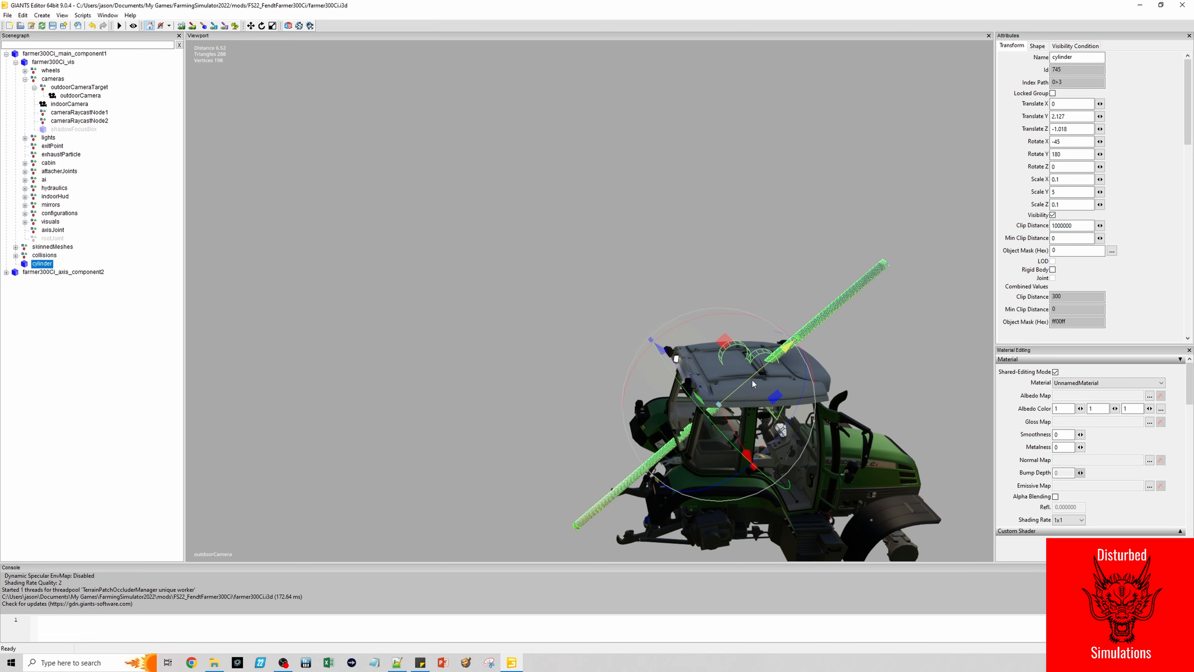
left_click_drag(774, 367, 742, 436)
scroll(663, 429, "up", 4)
scroll(673, 433, "down", 3)
scroll(720, 440, "up", 4)
scroll(764, 446, "up", 2)
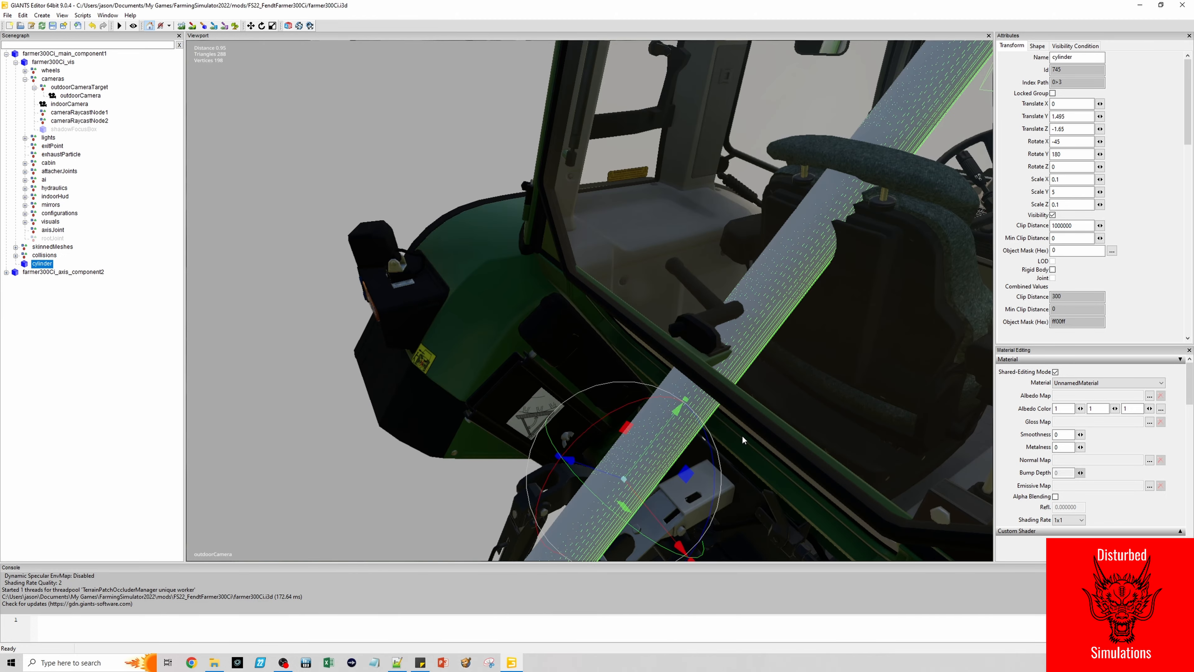
Nudge the cylinder closer to the rear of the cab, to about Translate Y 1.452 and Translate Z -1.807, keeping it selected.
scroll(680, 460, "down", 4)
right_click(636, 444)
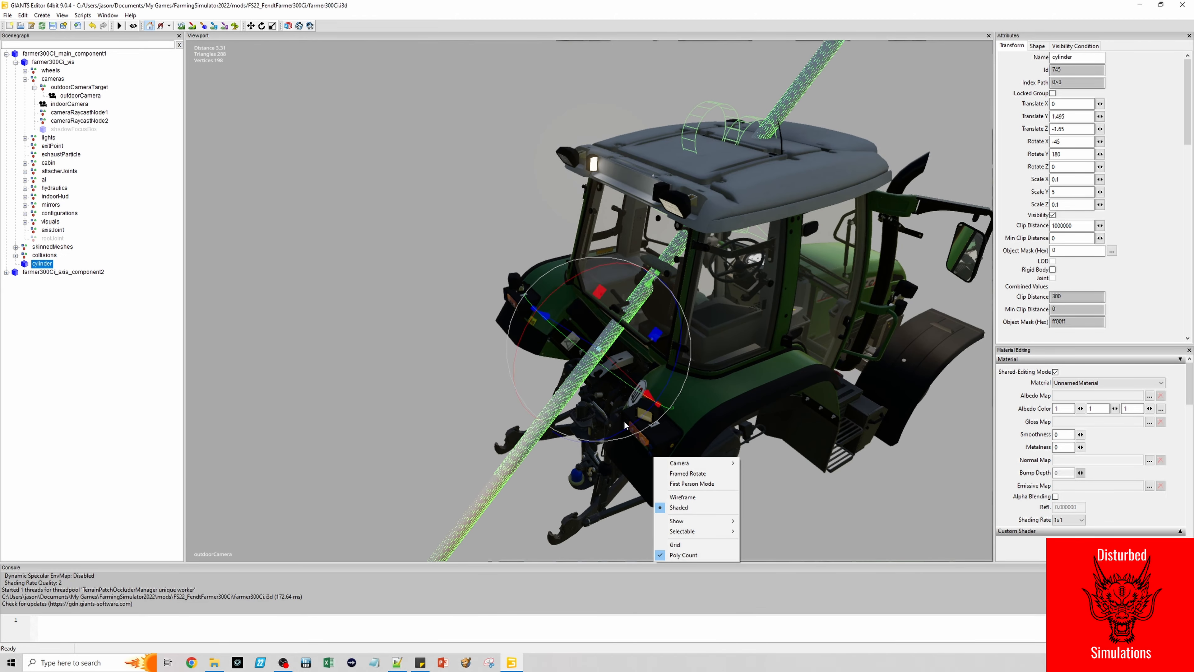
right_click(608, 412)
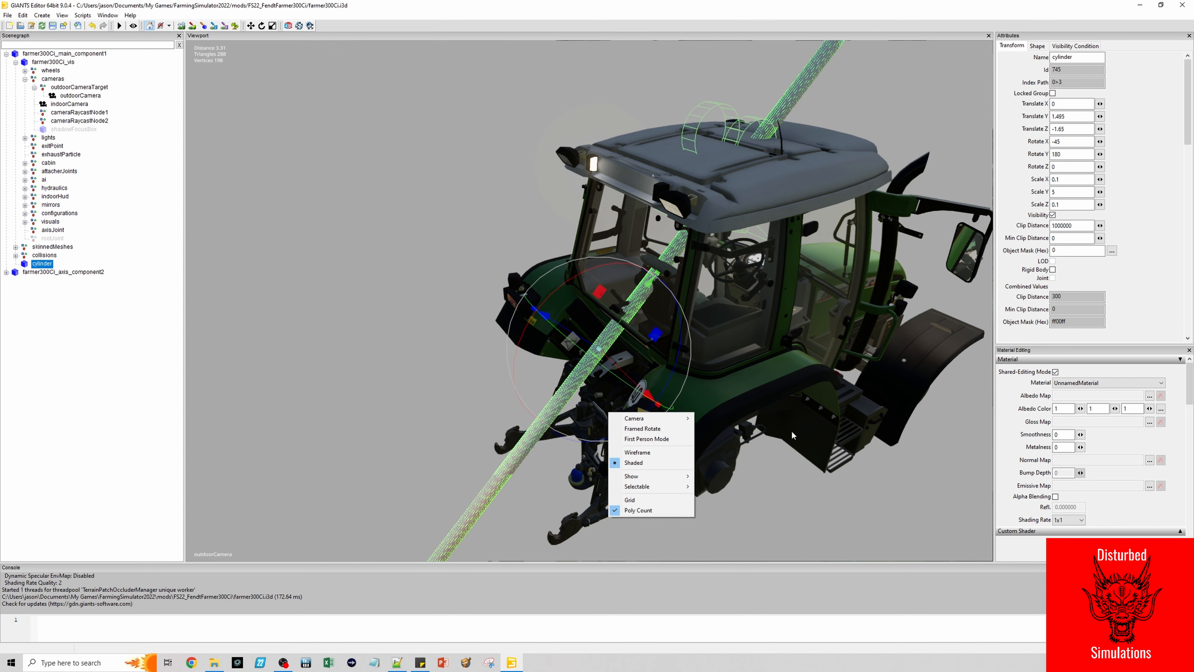
left_click(721, 436)
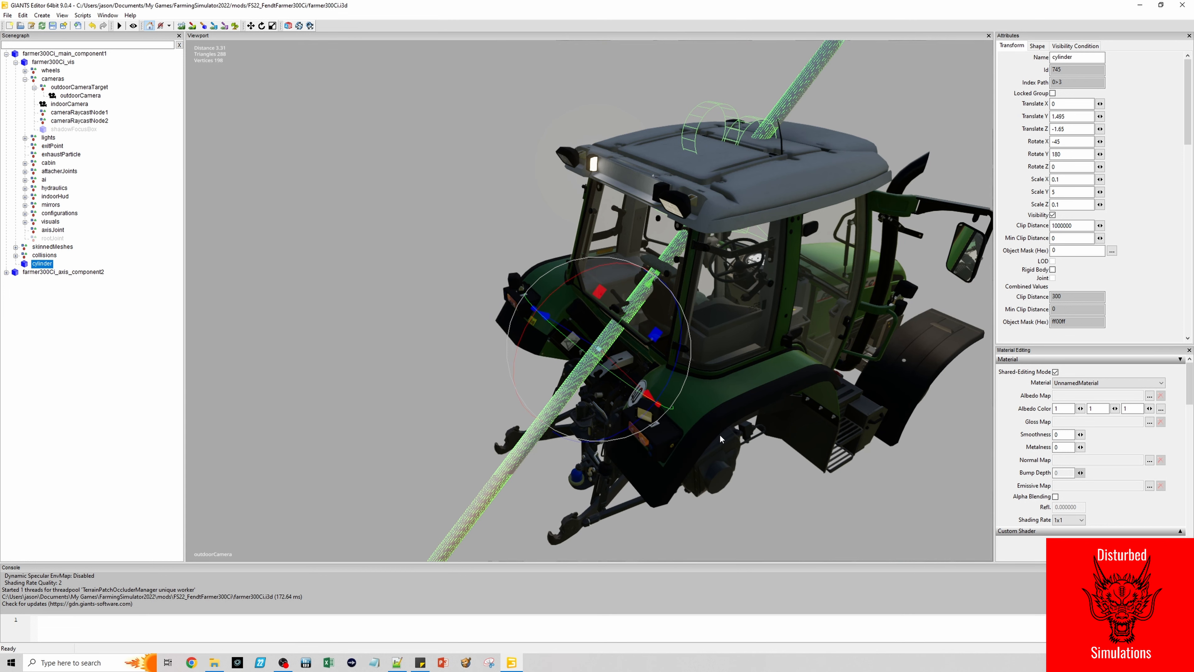
scroll(696, 433, "up", 3)
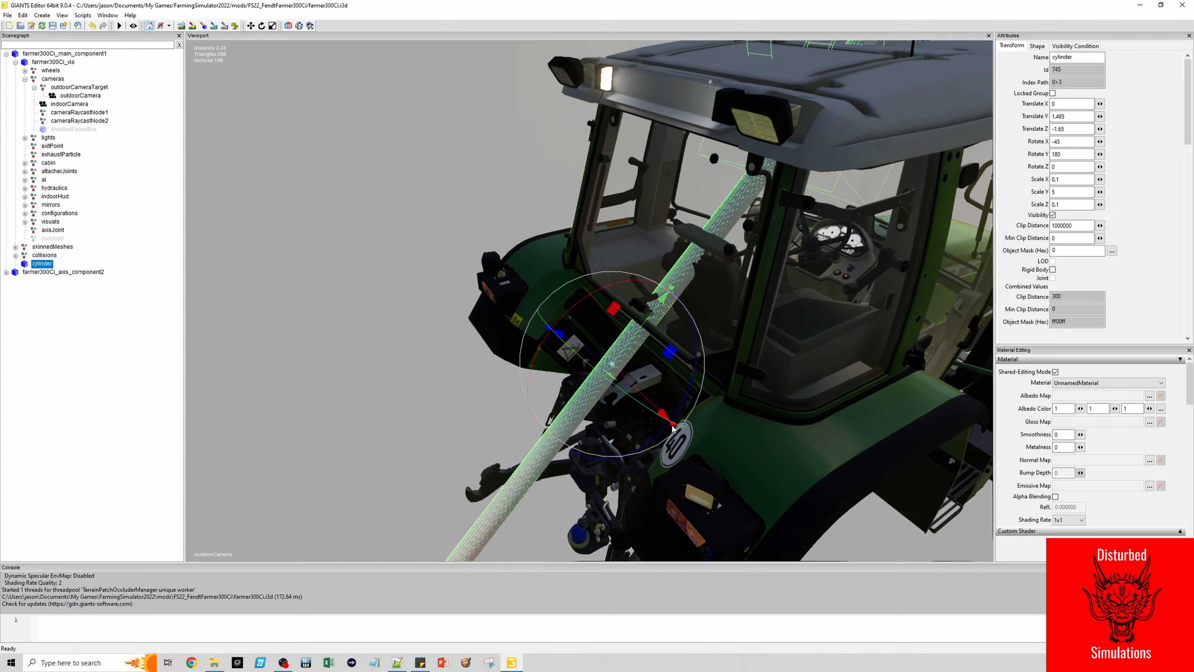
scroll(672, 425, "up", 2)
middle_click_drag(672, 425, 647, 374)
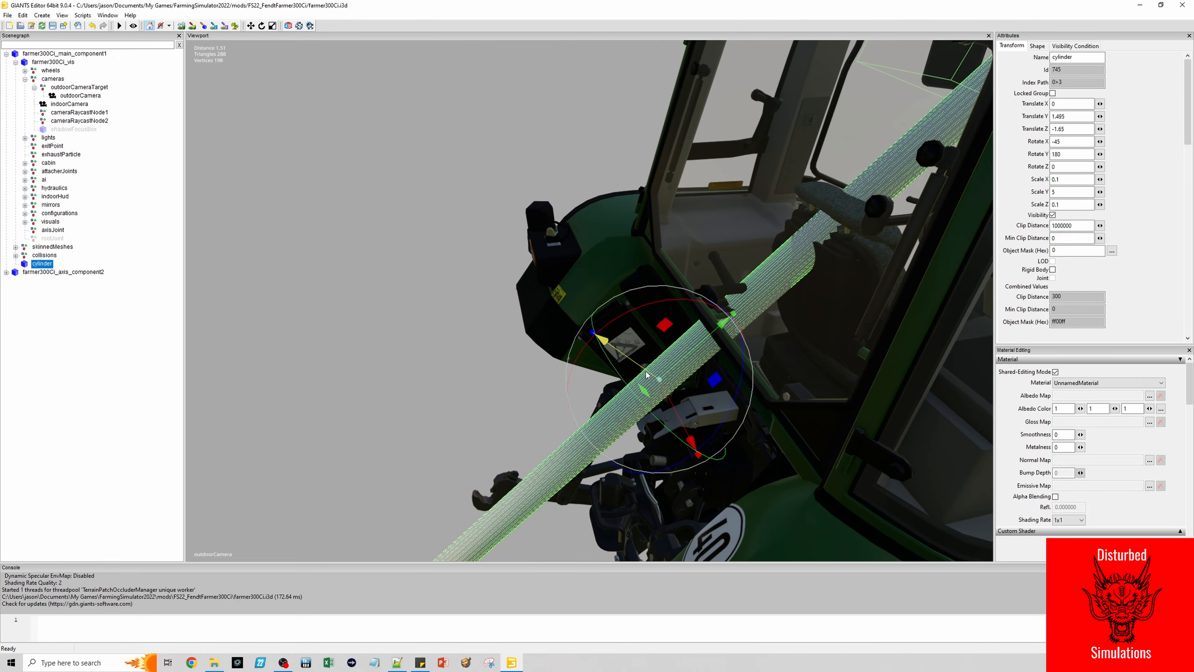
left_click_drag(647, 374, 558, 374)
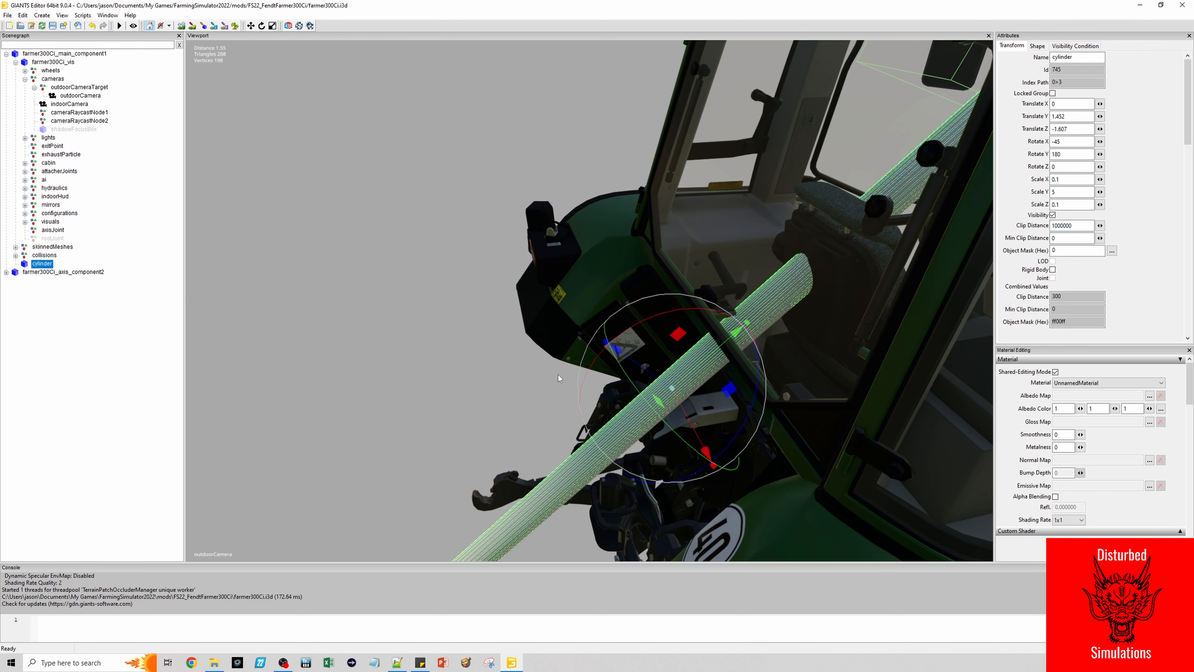
left_click(513, 366)
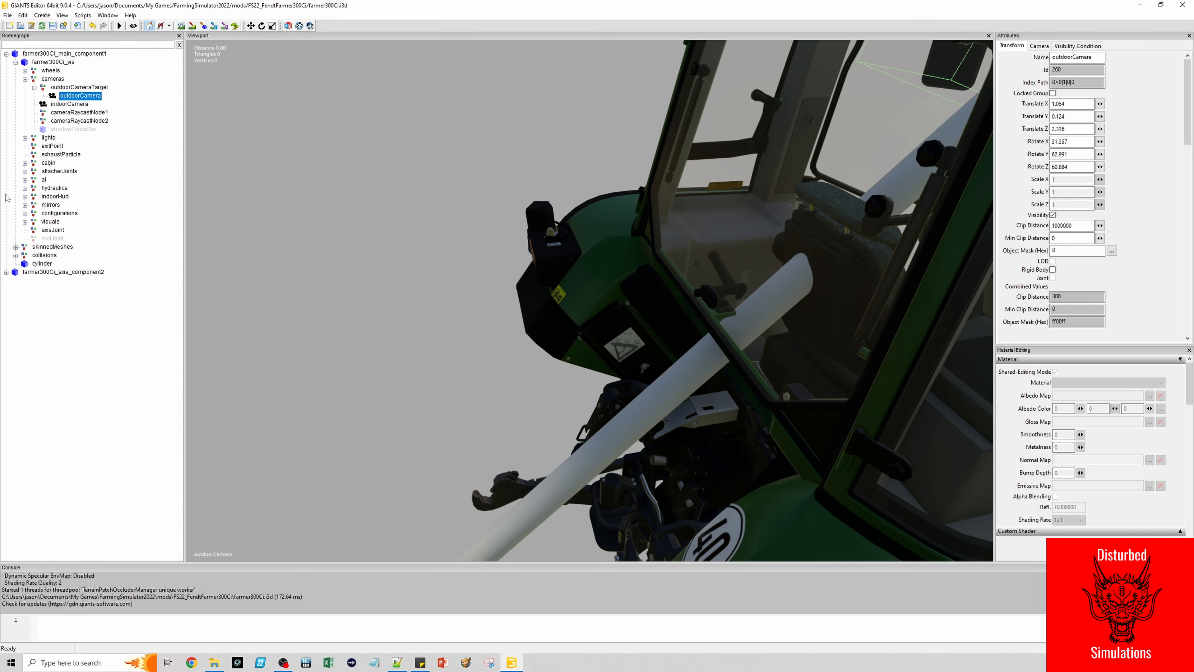
left_click(47, 264)
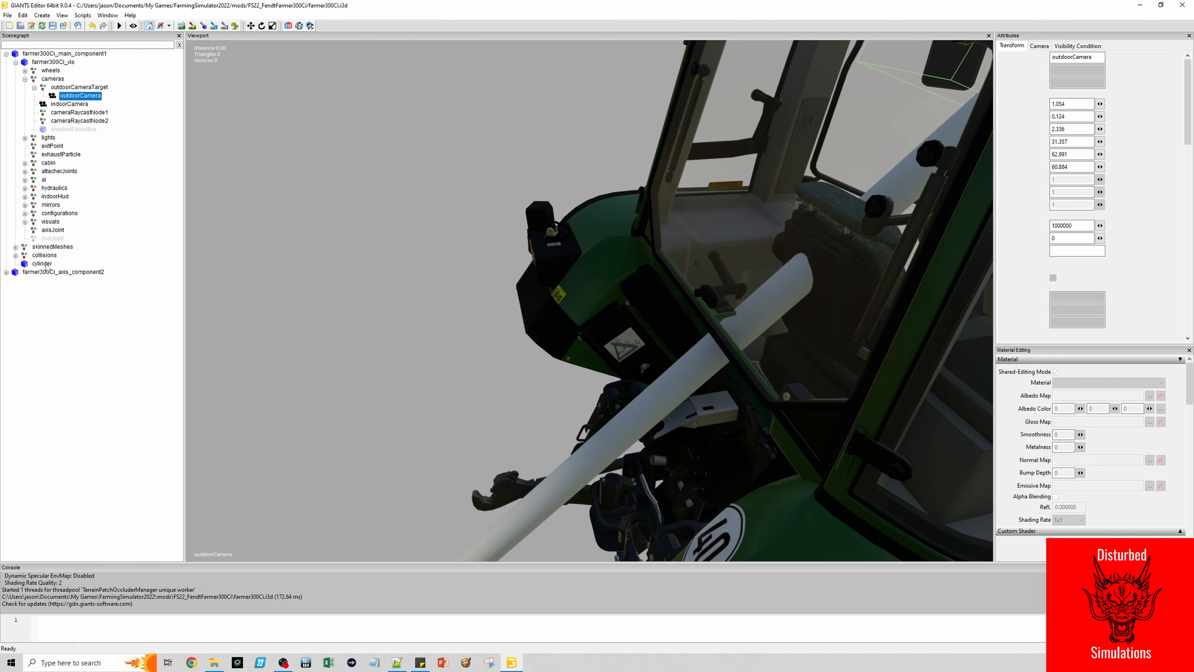
key("f")
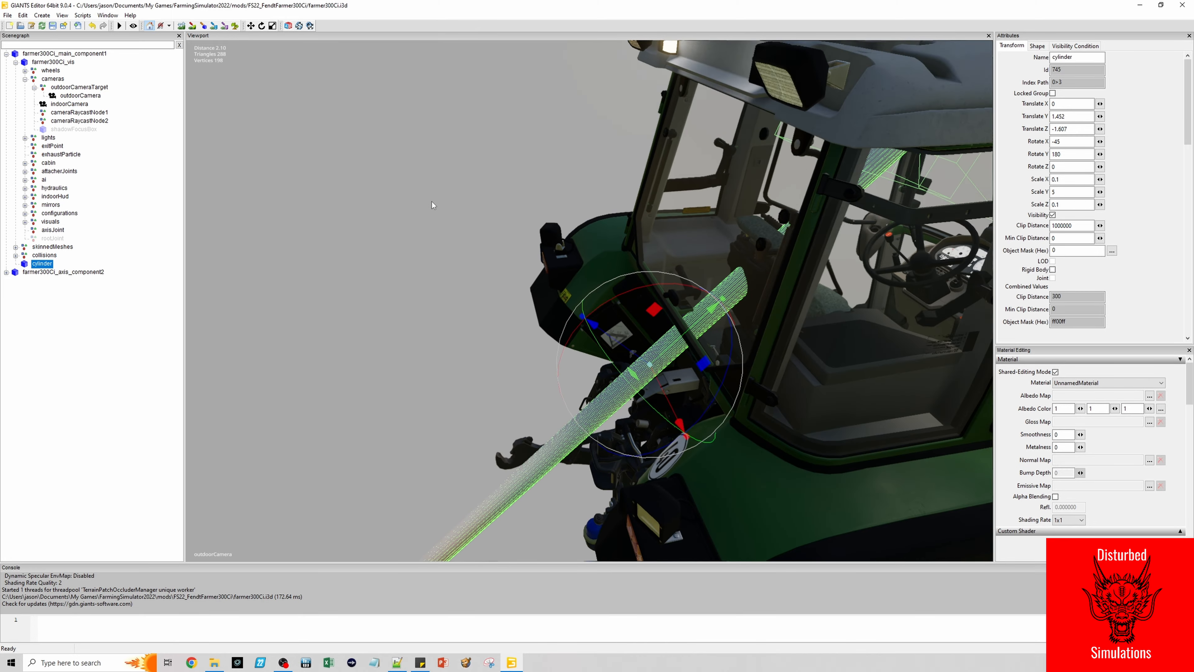
left_click_drag(432, 202, 412, 201, "alt")
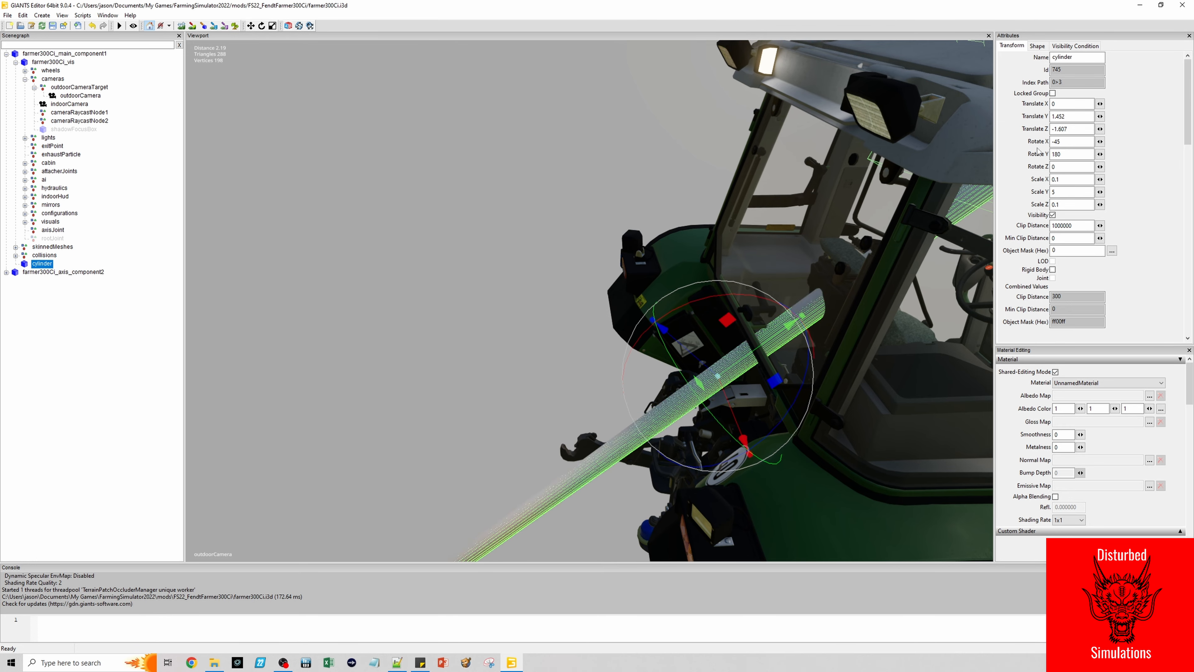
Switch to Notepad++ and locate the blank lines above the i3dMappings section in farmer300Ci.xml.
left_click(398, 663)
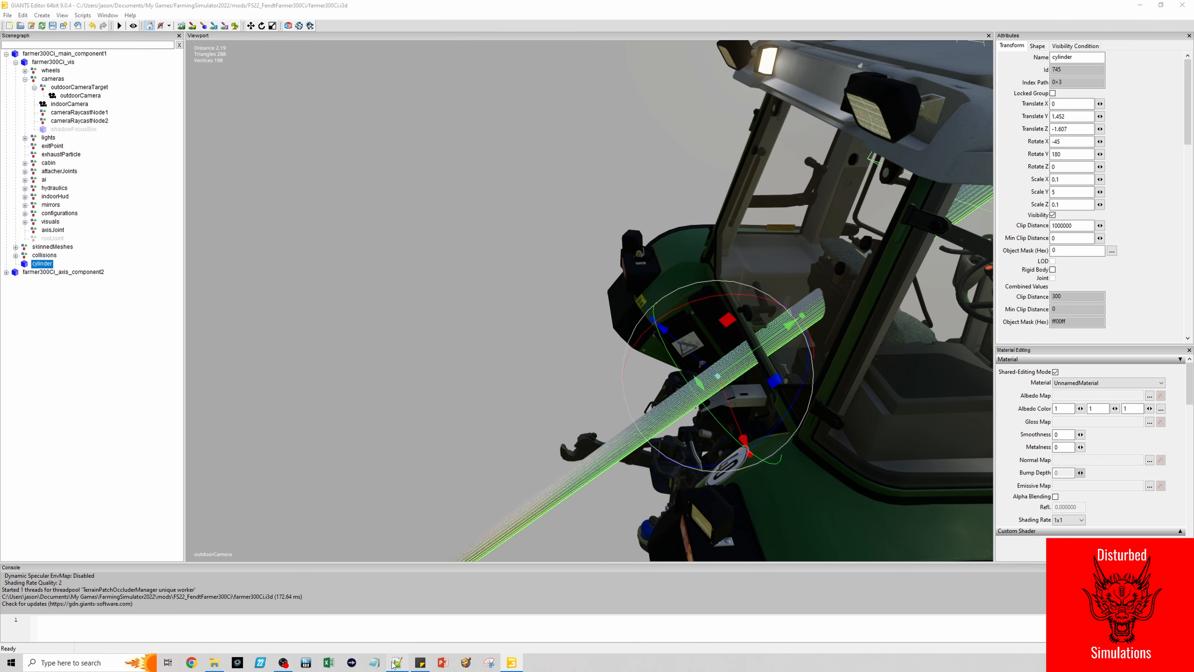
scroll(903, 150, "down", 17)
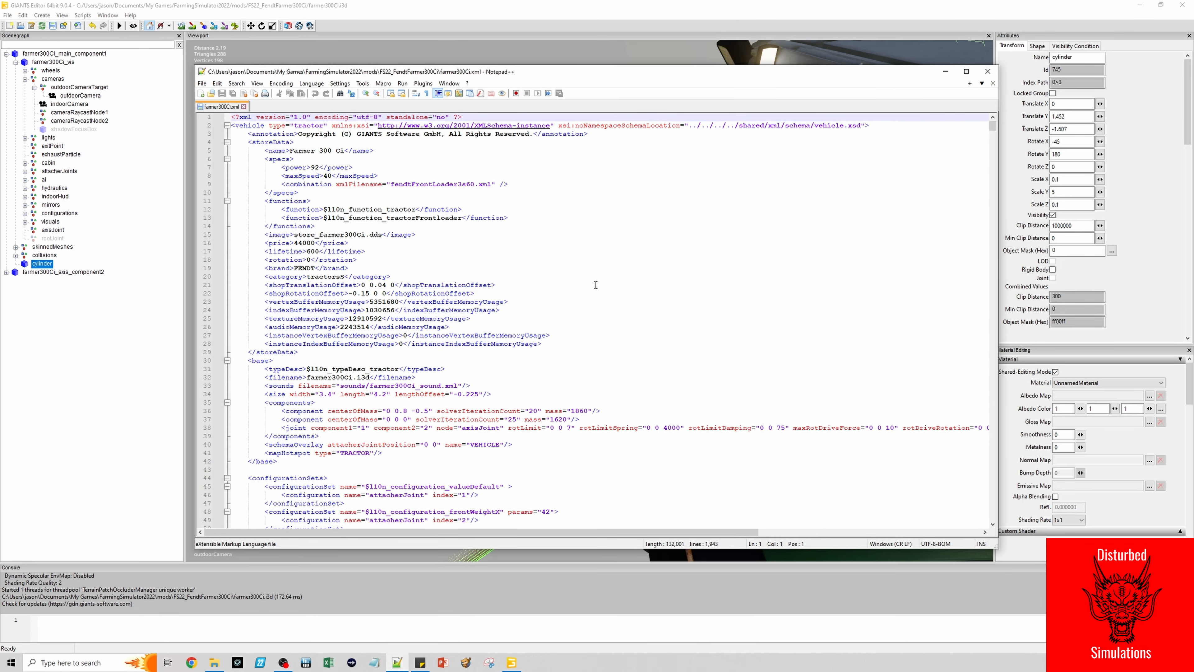
left_click_drag(992, 137, 993, 443)
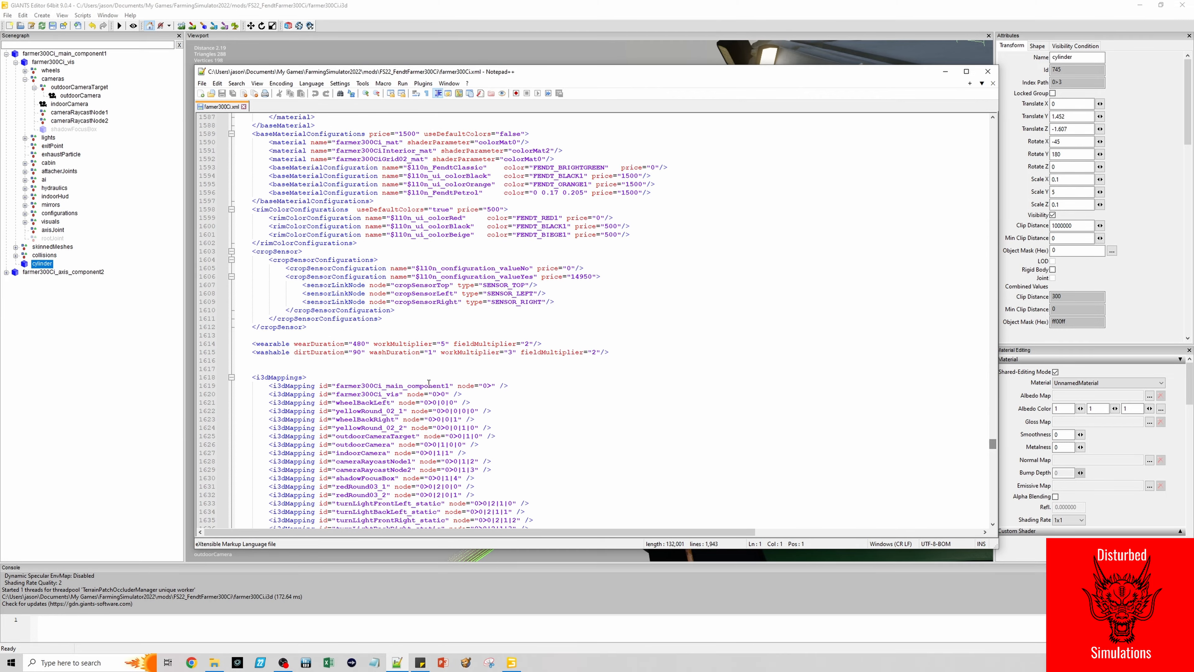
left_click(257, 364)
left_click(239, 360)
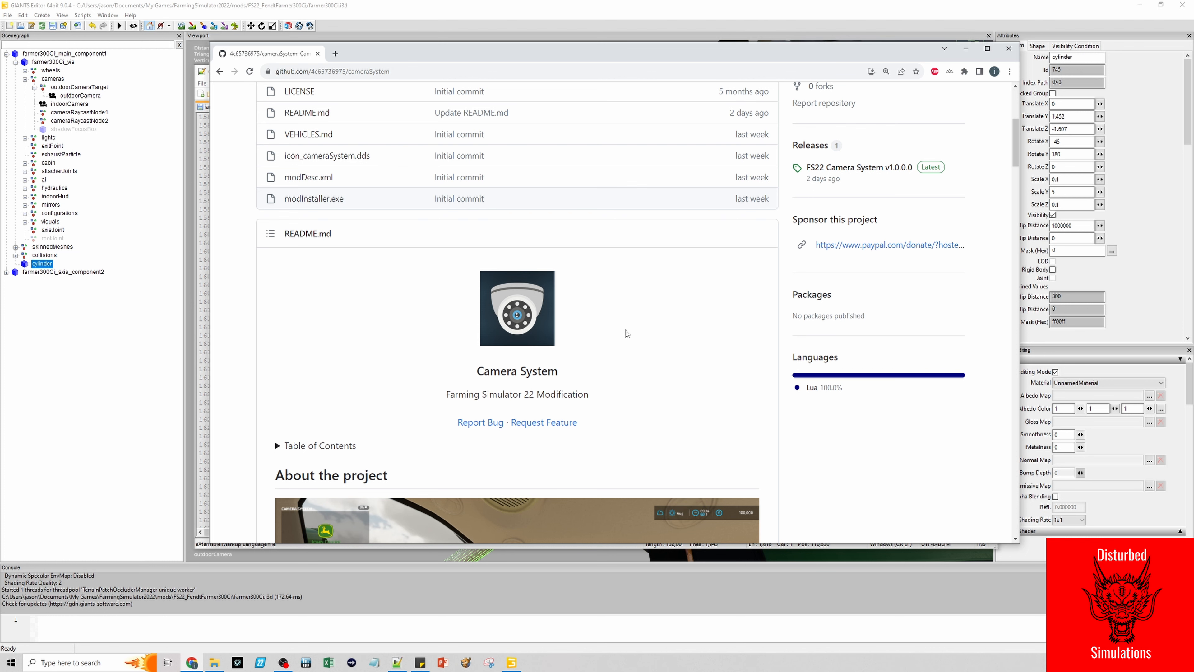
In the browser, copy the cameraSystem XML block from the Vehicle Integration section of the Camera System README.
scroll(627, 334, "down", 12)
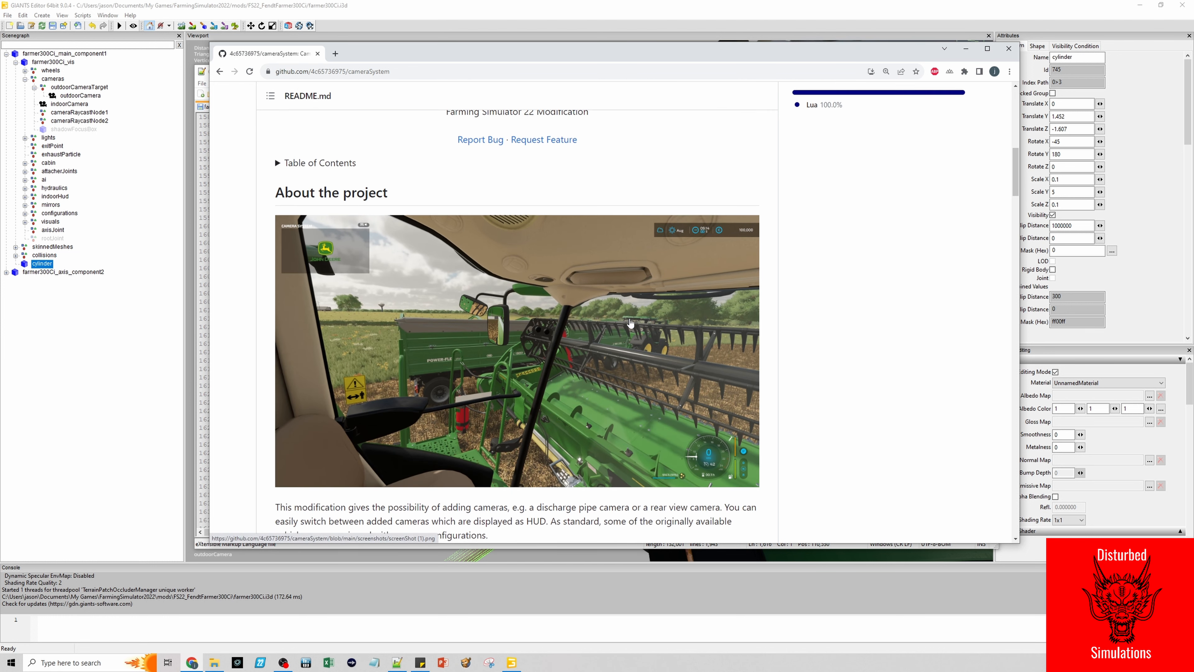
scroll(632, 320, "down", 15)
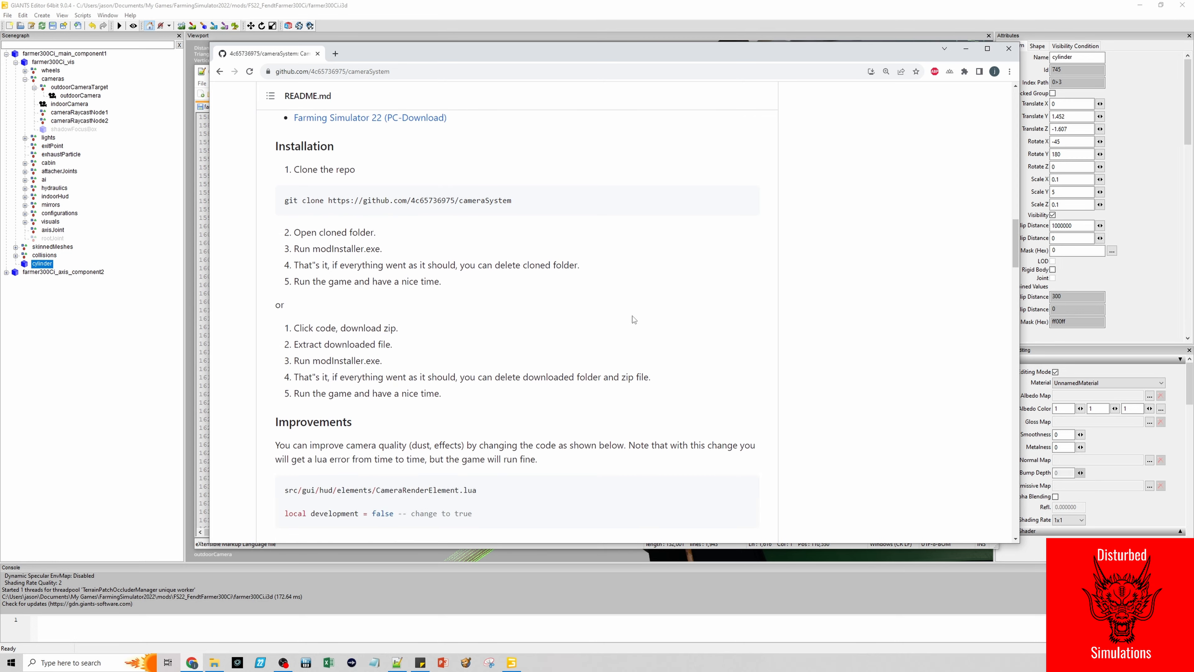
scroll(639, 330, "down", 2)
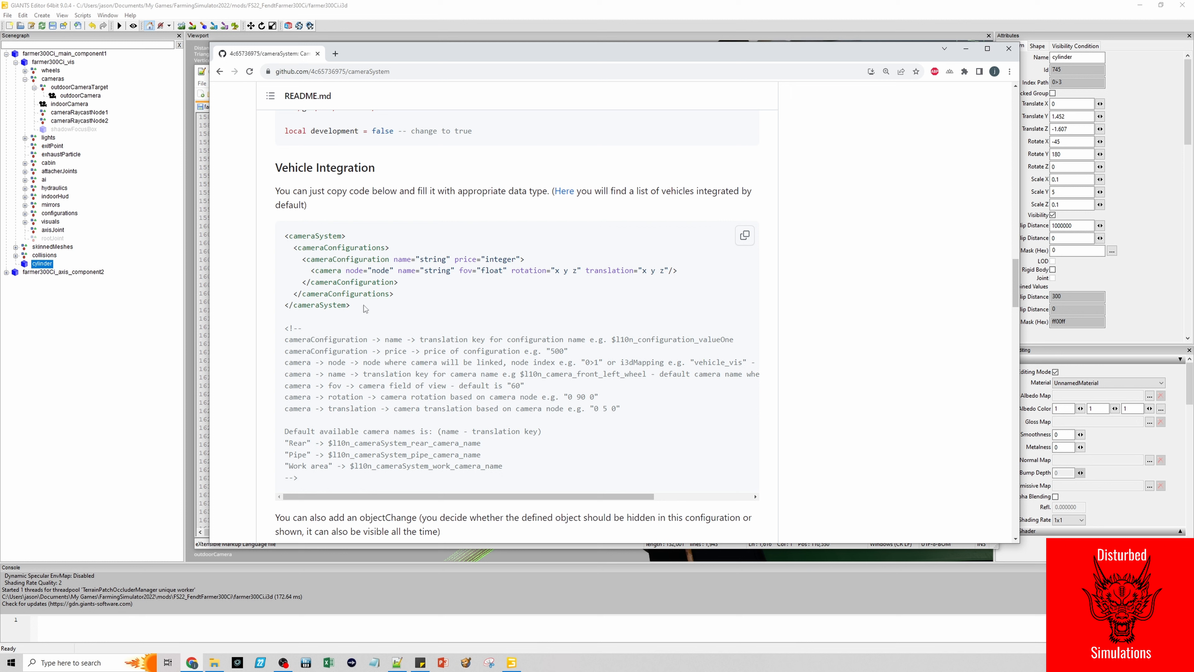
left_click_drag(363, 308, 262, 237)
key("ctrl+c")
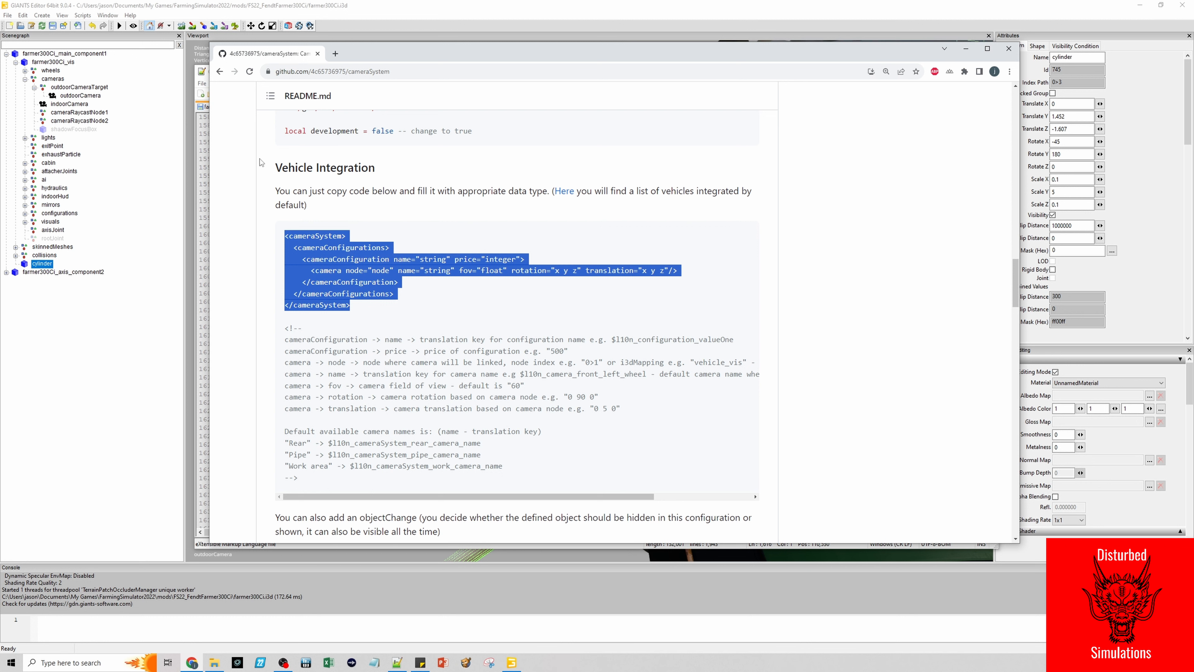
Back in Notepad++, paste the cameraSystem block between the washable line and the i3dMappings section of farmer300Ci.xml.
left_click(199, 117)
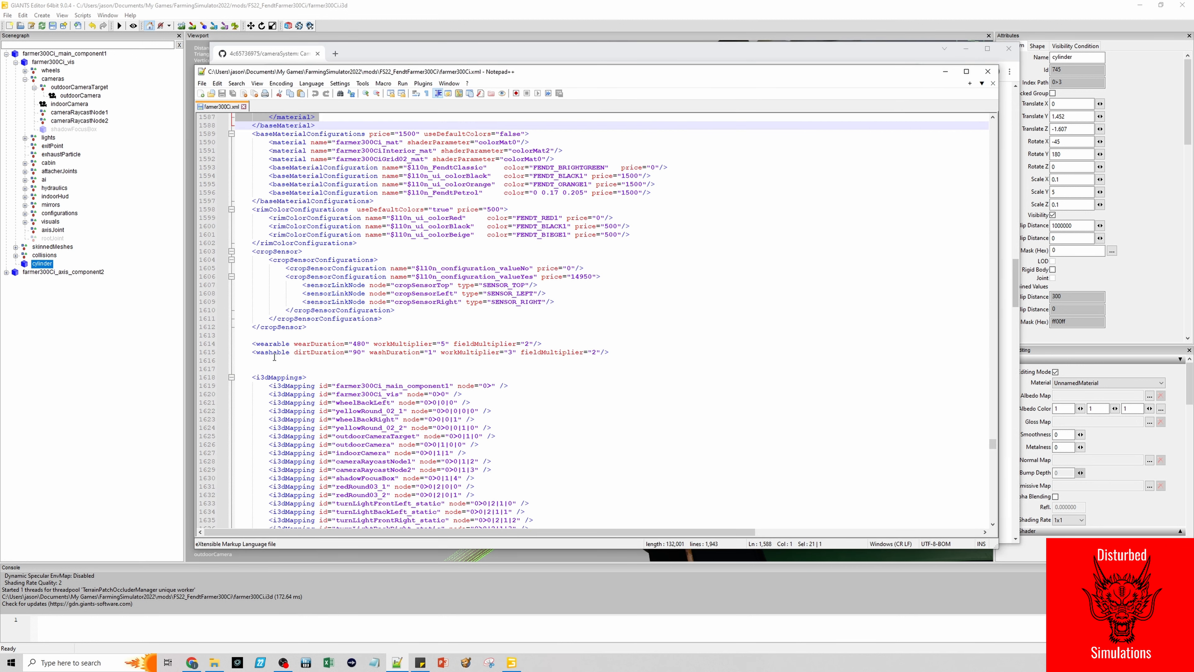
left_click(247, 360)
key("Return")
key("Up")
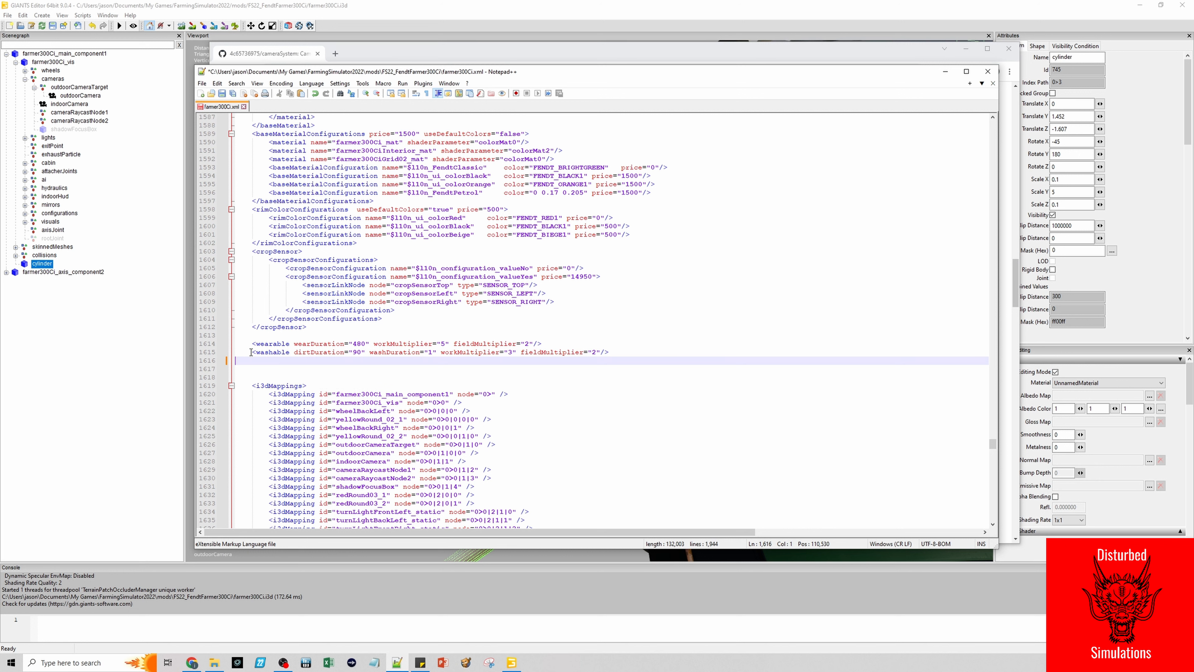
key("Down")
key("ctrl+v")
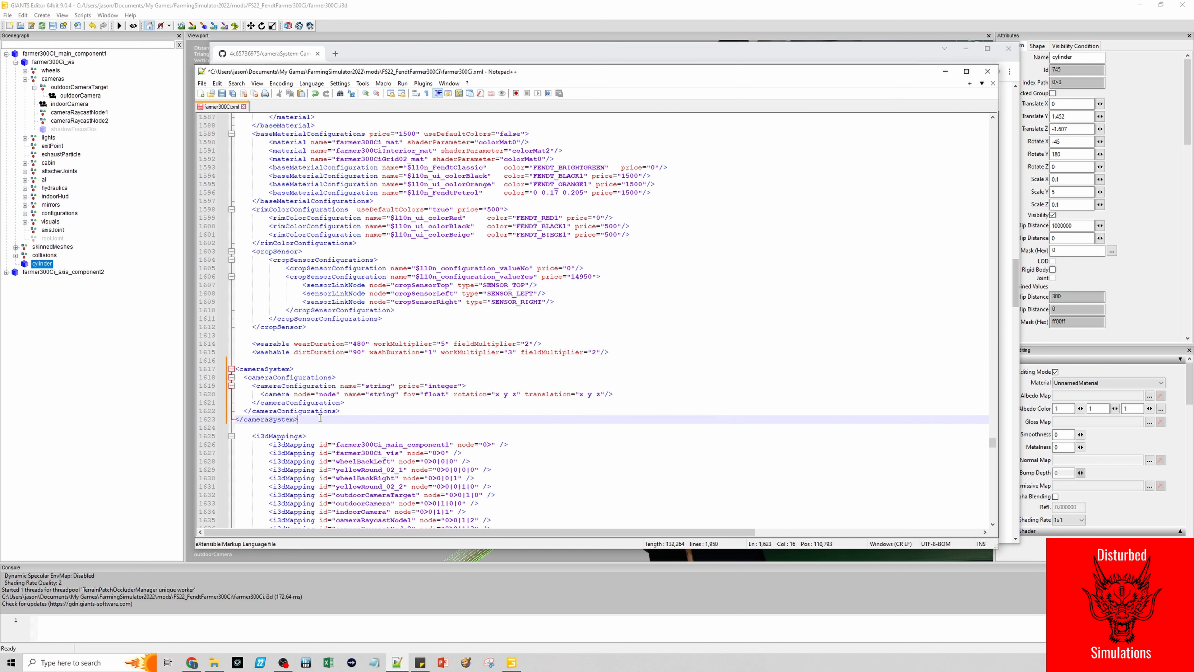
Indent the whole pasted cameraSystem block by one level.
left_click_drag(308, 418, 220, 371)
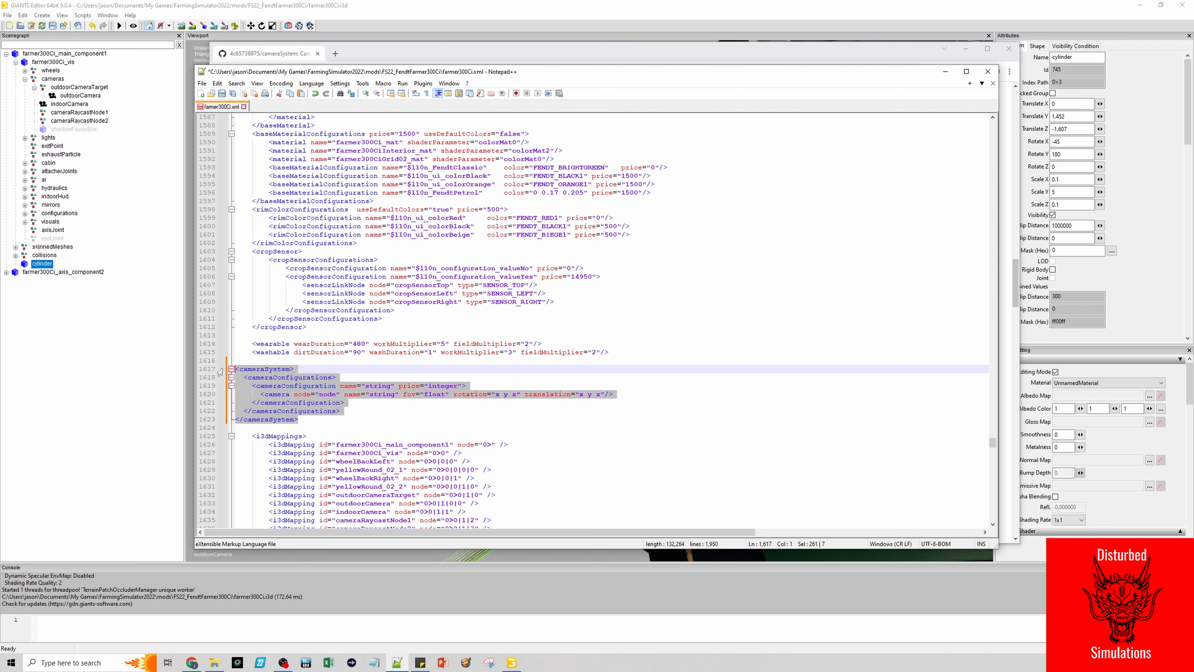
key("Tab")
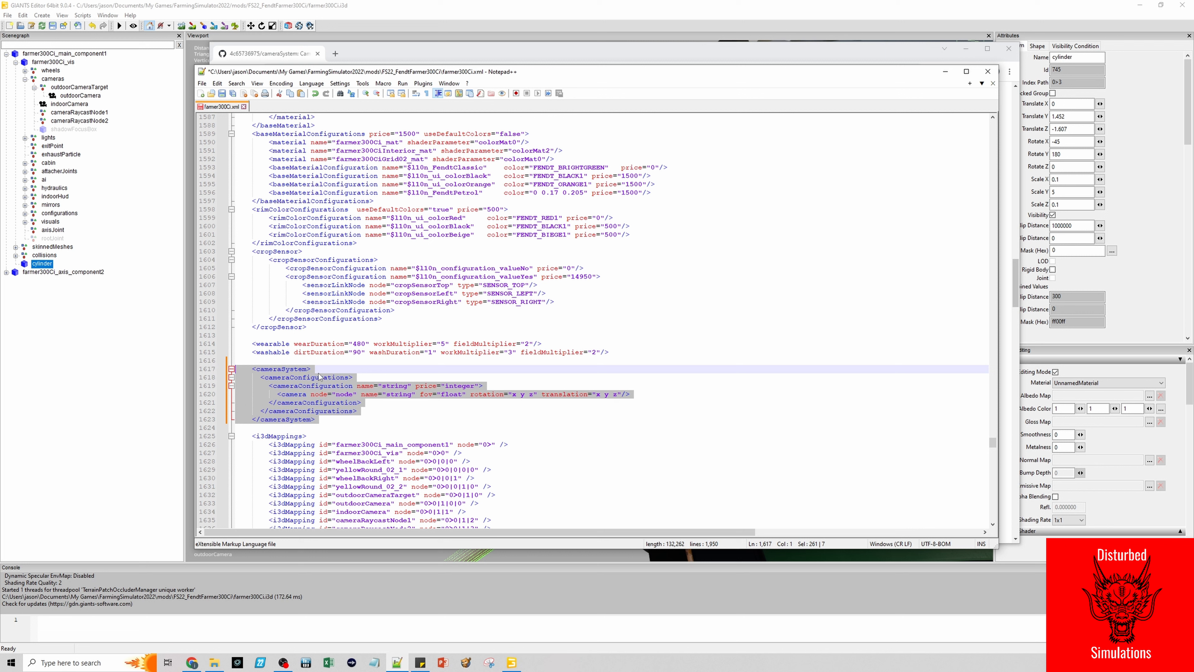
left_click(333, 420)
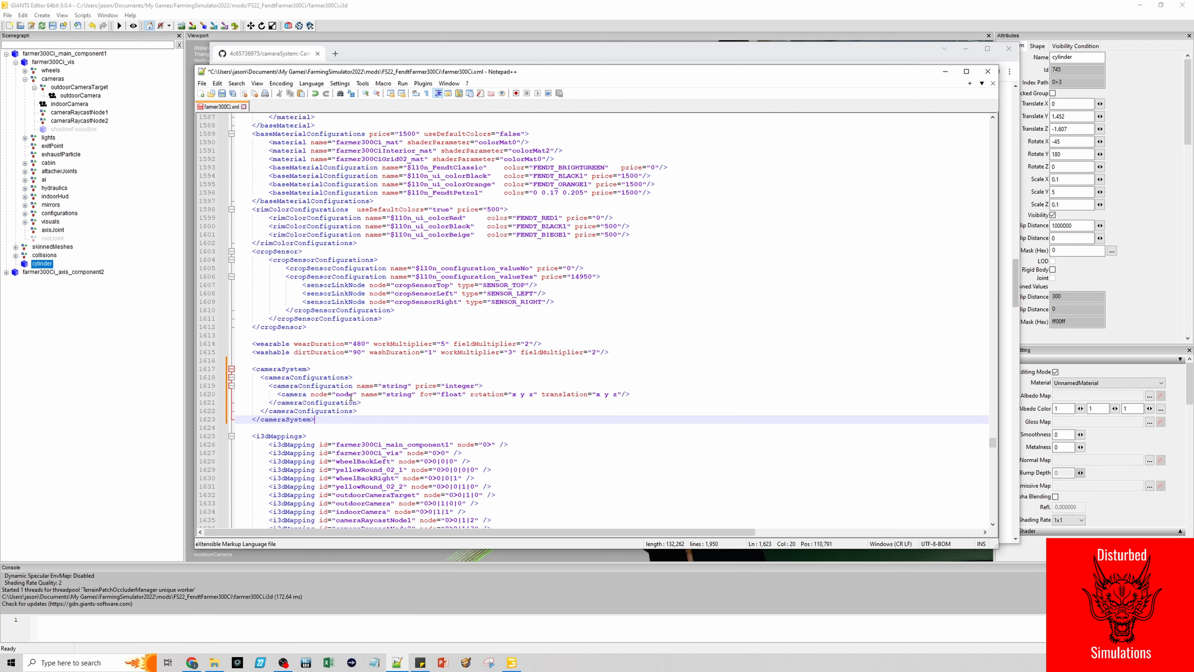
Name the cameraConfiguration "Reverse Camera" and set its price to 100.
left_click(395, 380)
double_click(395, 386)
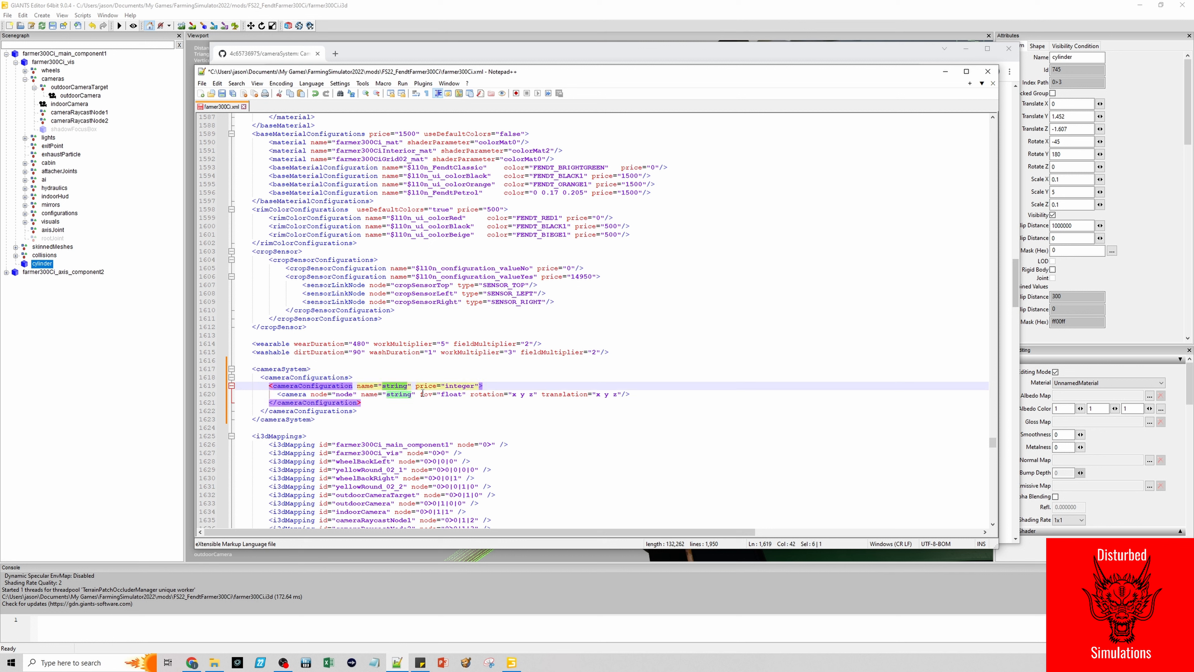
type("Reve")
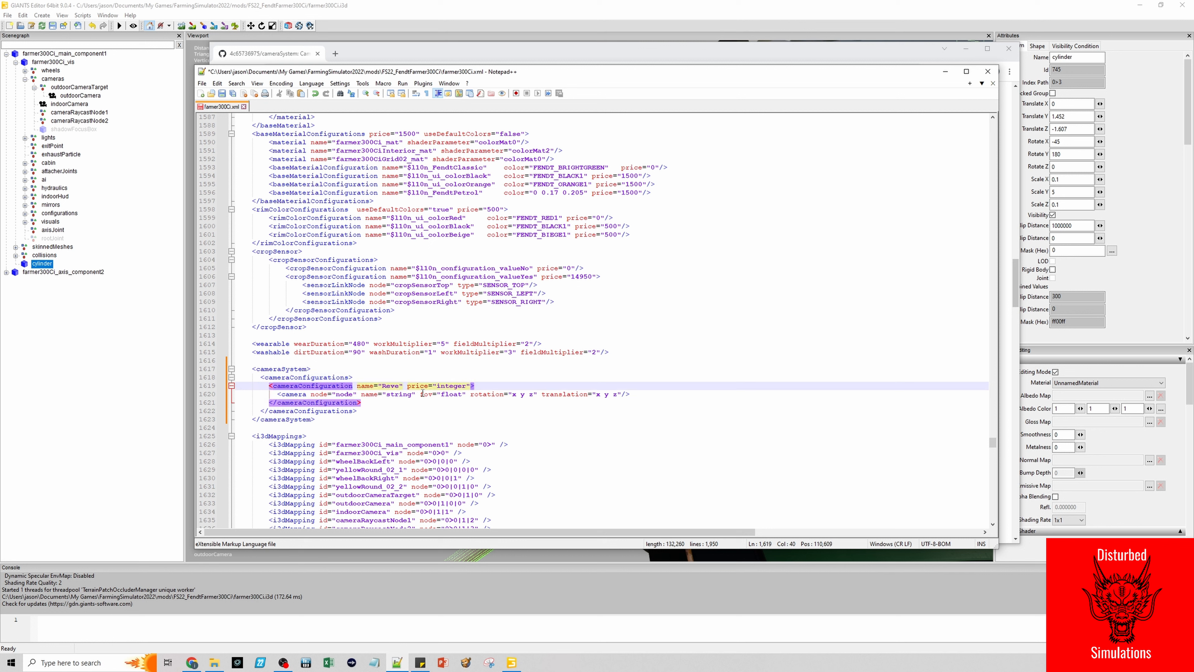
type("rse Camera")
double_click(487, 386)
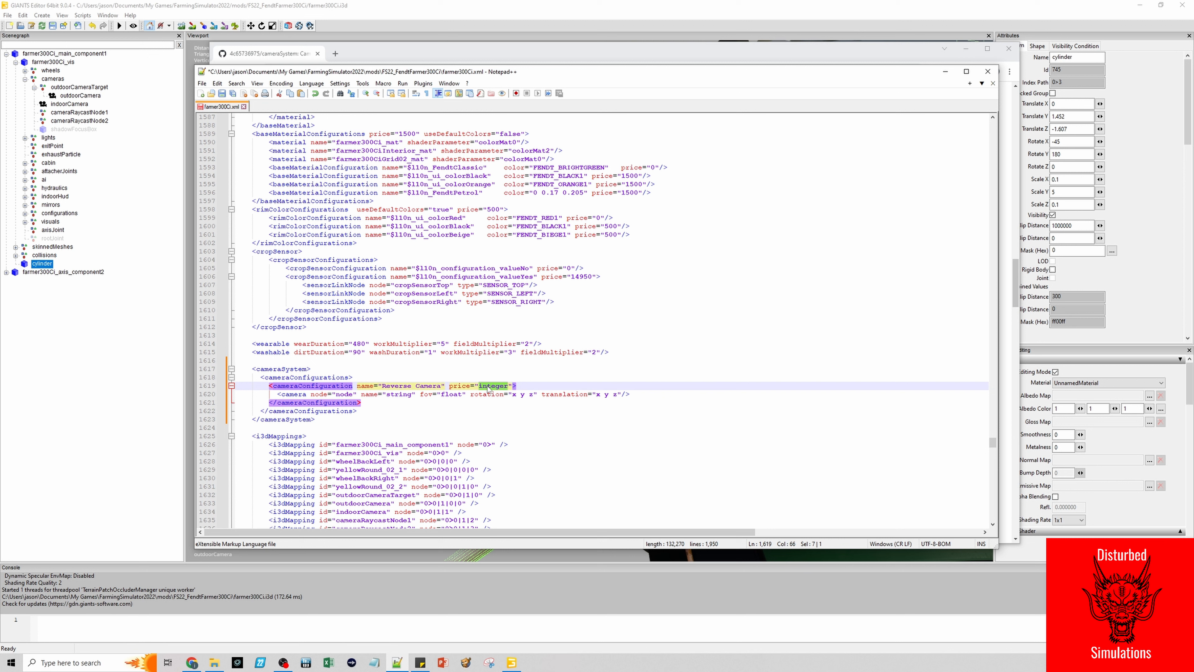
type("100")
Check the main component in GIANTS Editor and, in Notepad++, copy the i3dMapping id farmer300Ci_main_component1 into the camera's node attribute.
left_click(350, 396)
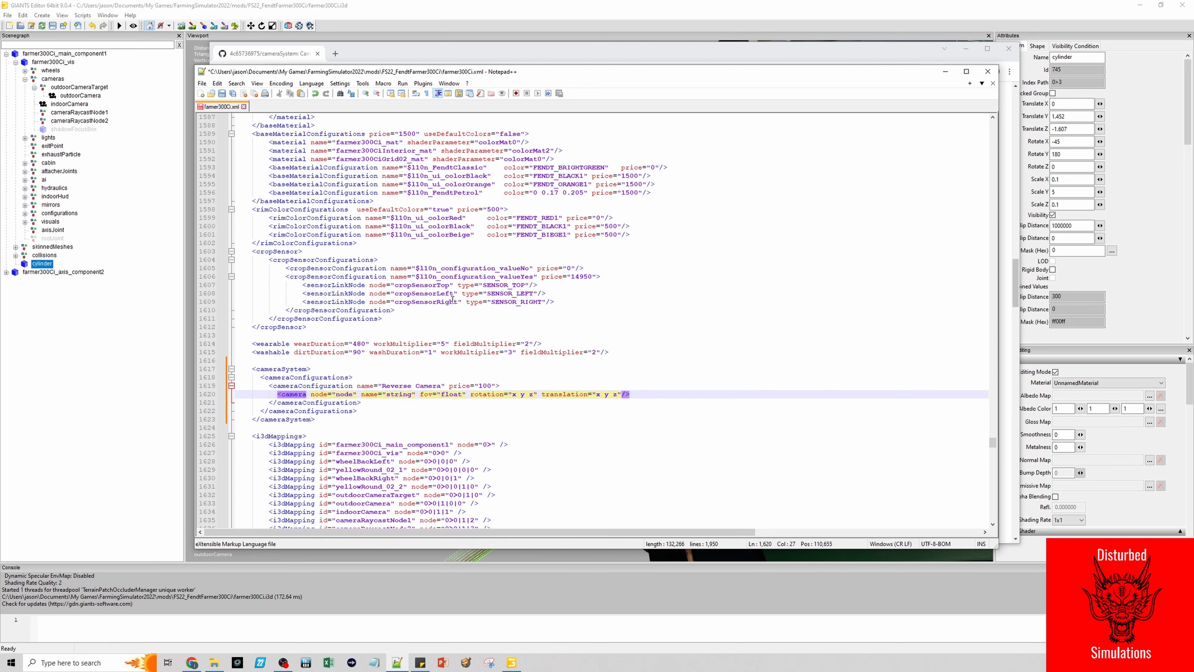
left_click(593, 3)
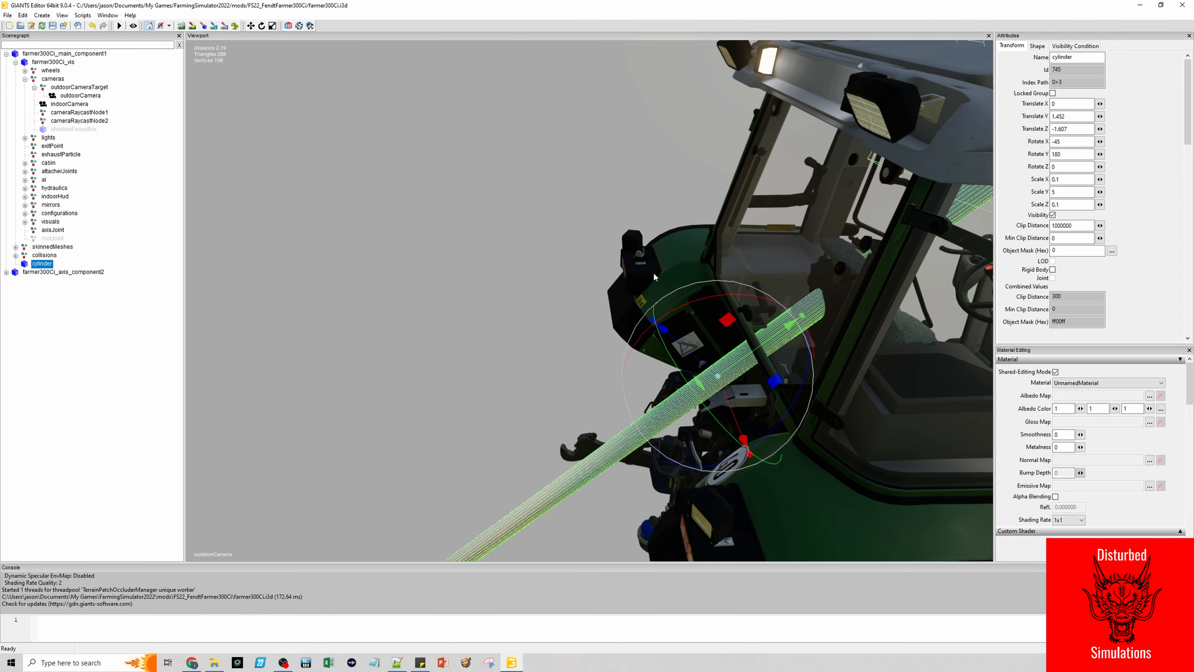
left_click(73, 53)
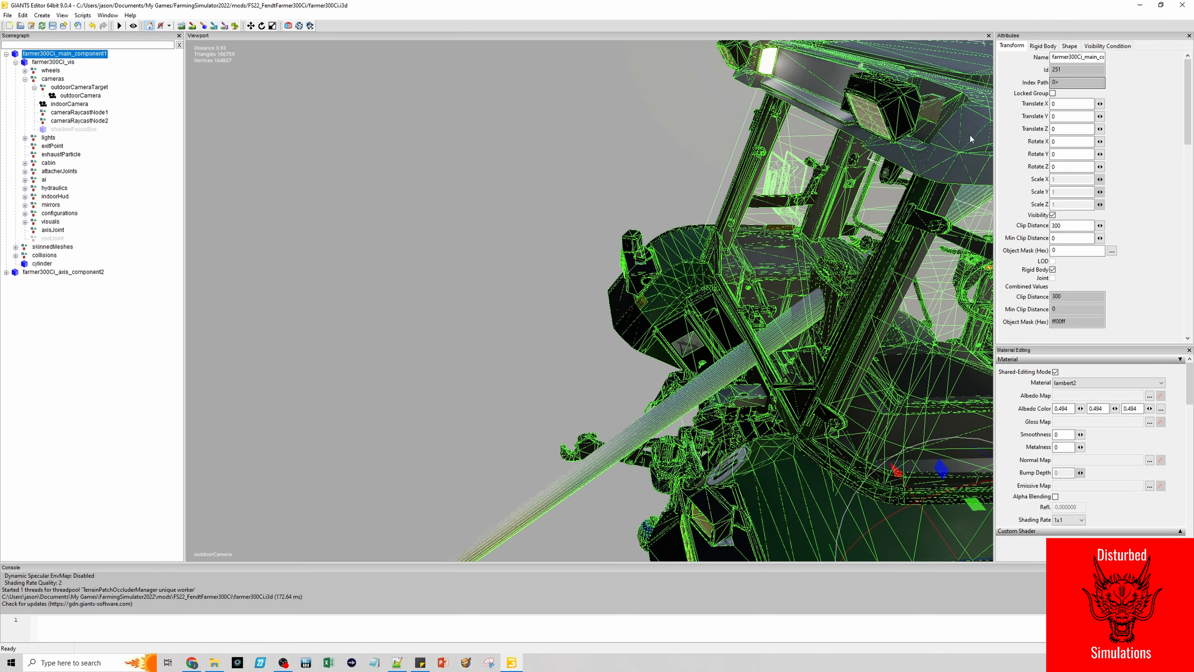
left_click(397, 663)
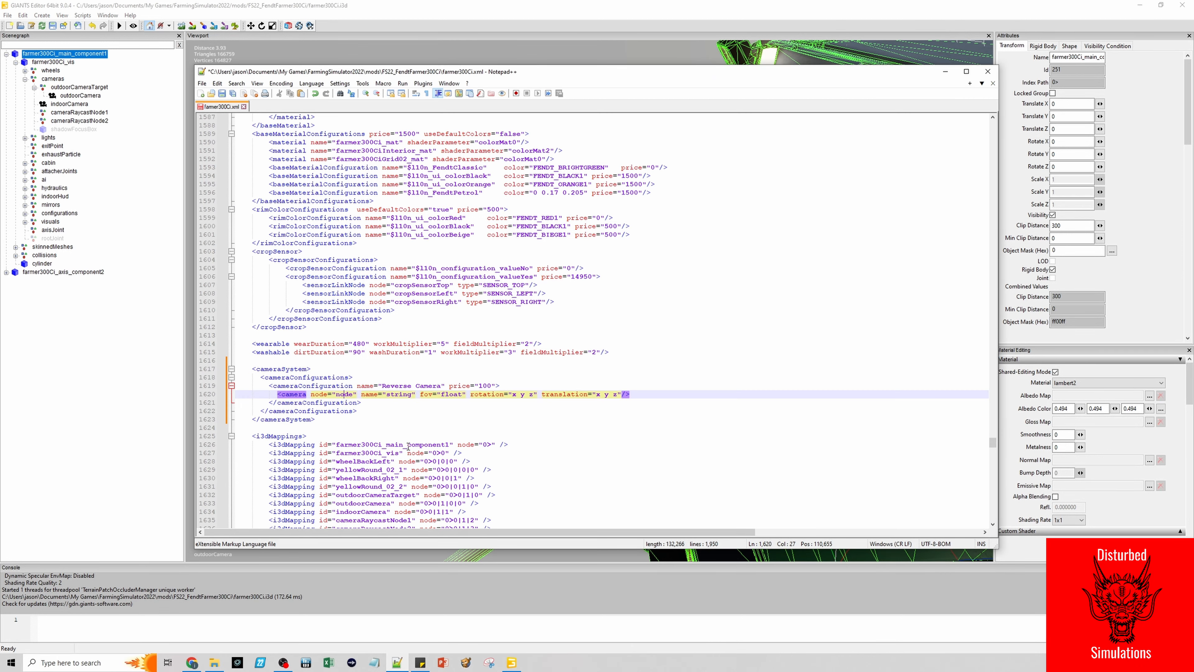
double_click(408, 444)
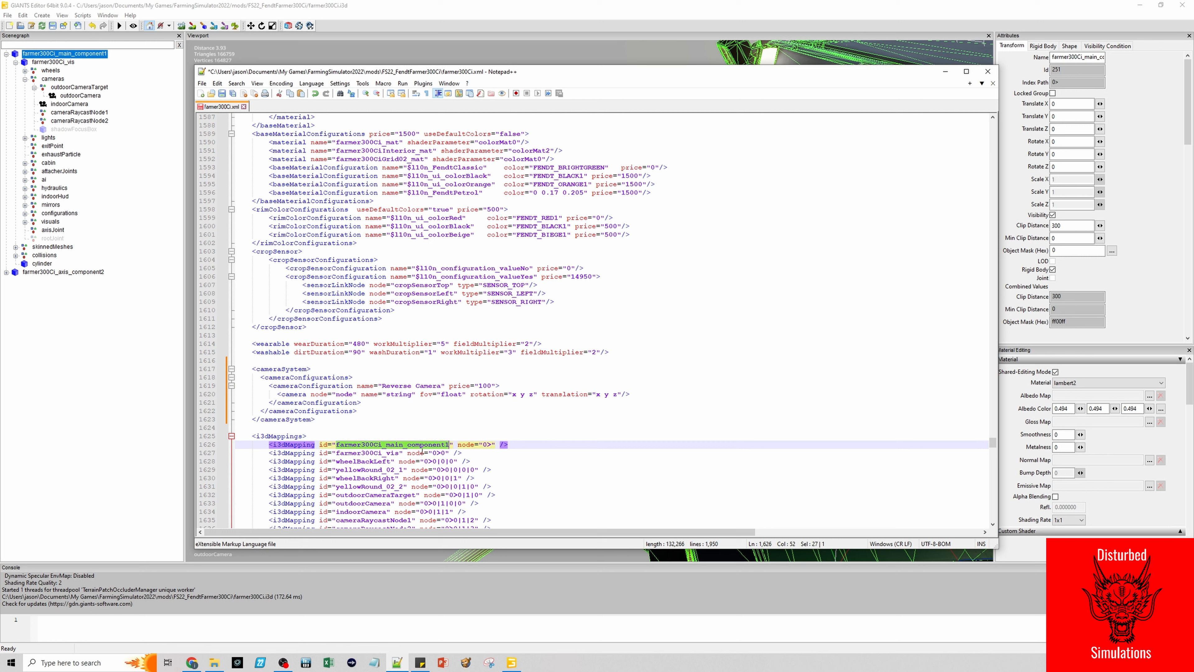
key("ctrl+c")
double_click(340, 394)
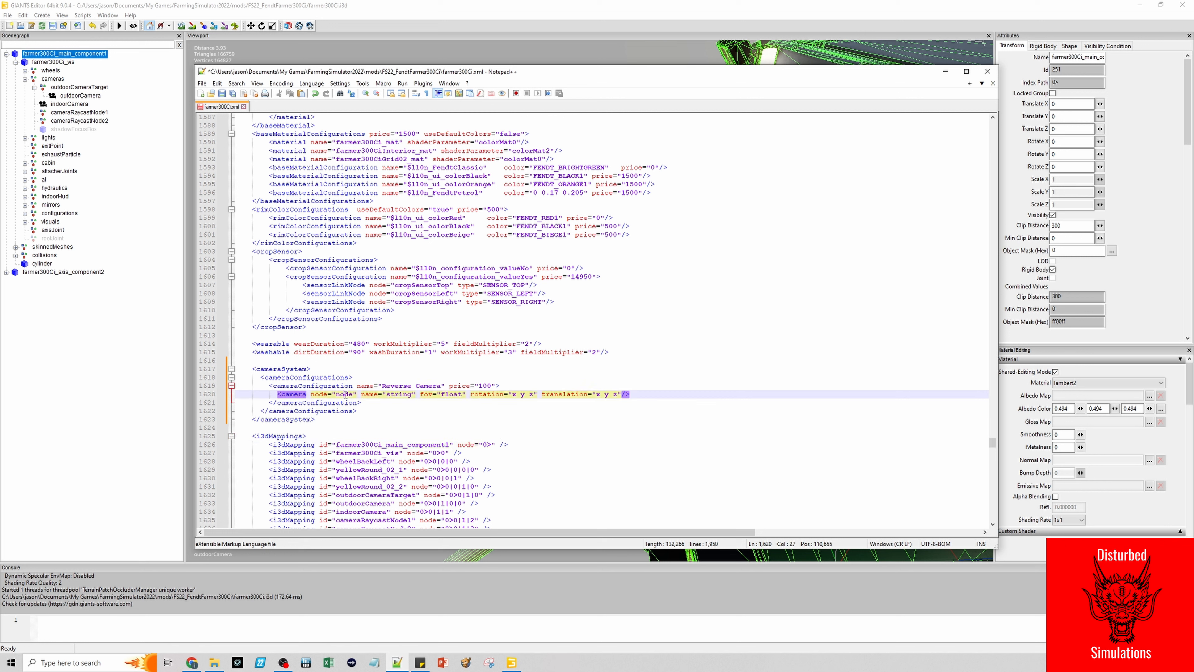
key("ctrl+v")
left_click(389, 410)
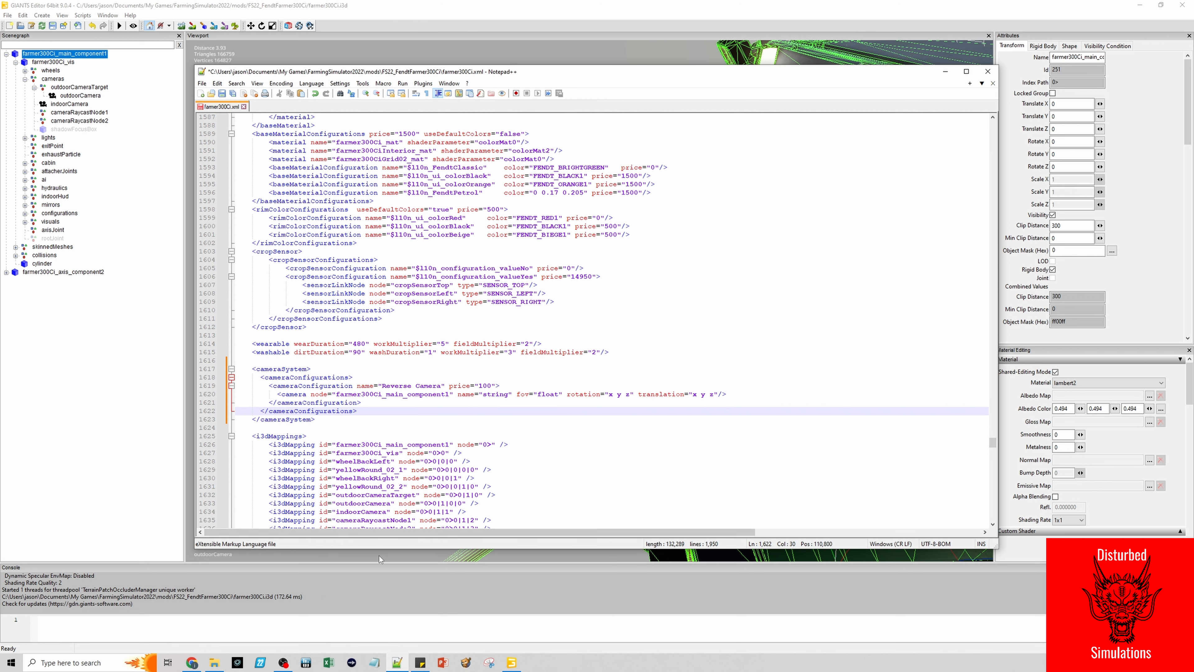
Switch to the browser and copy the default rear camera translation key $l10n_cameraSystem_rear_camera_name from the README.
left_click(191, 662)
left_click(360, 454)
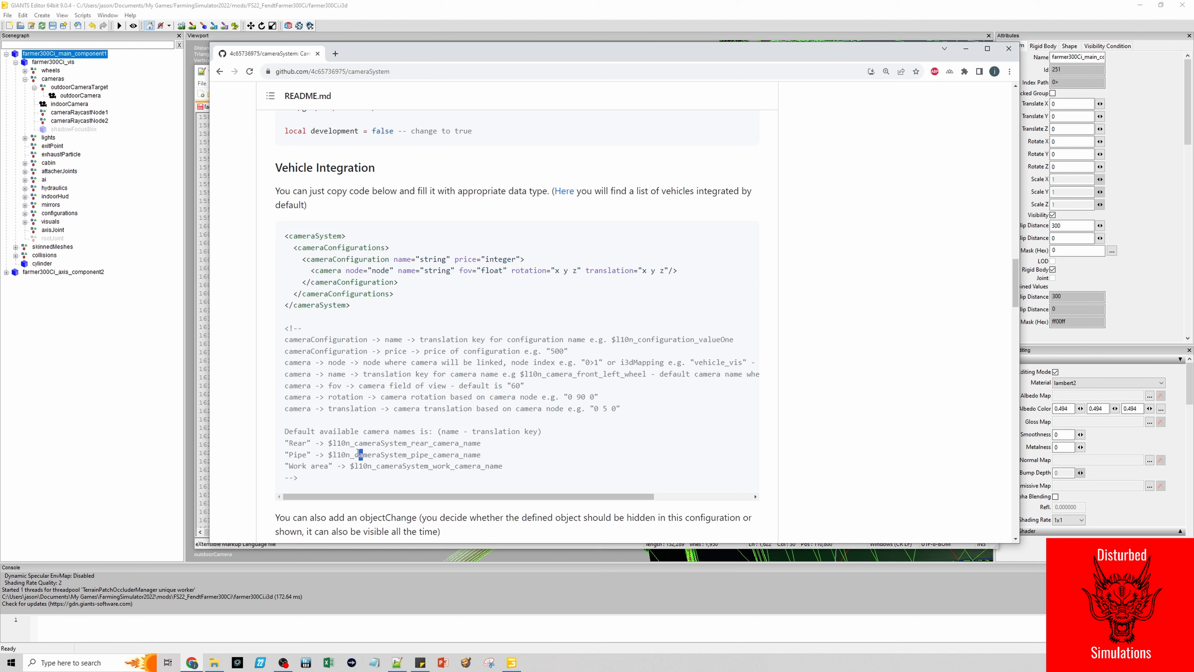
left_click_drag(328, 442, 482, 441)
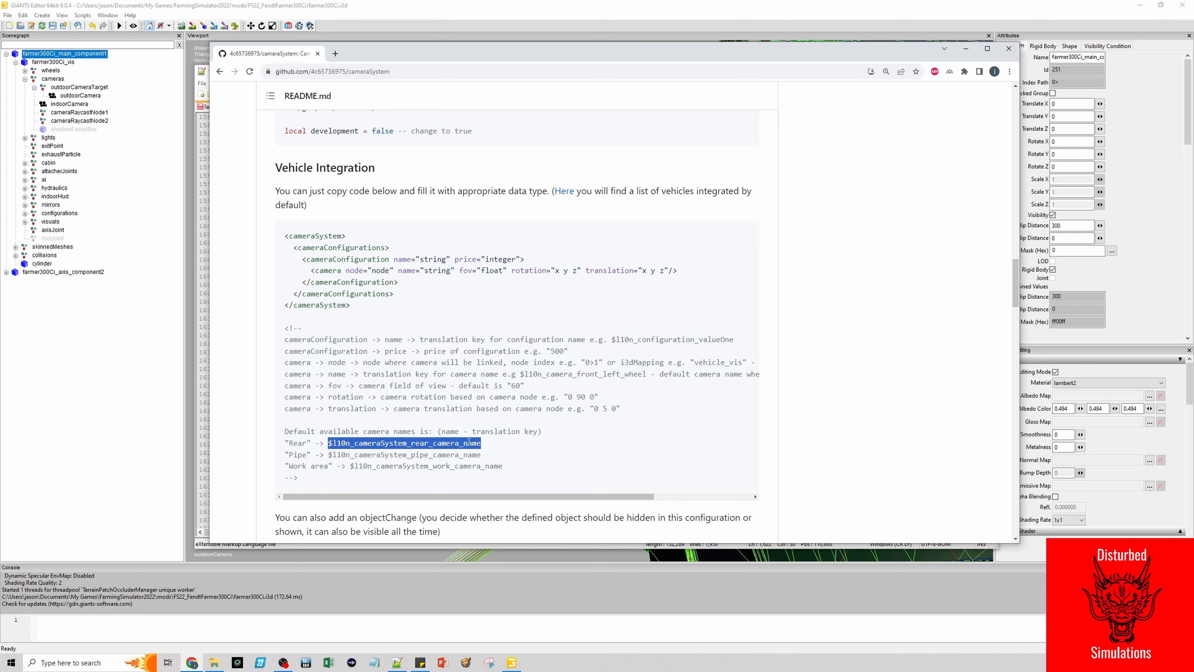
right_click(423, 444)
left_click(442, 452)
Back in Notepad++, set the camera's name to $l10n_cameraSystem_rear_camera_name and its fov to 75.
left_click(203, 152)
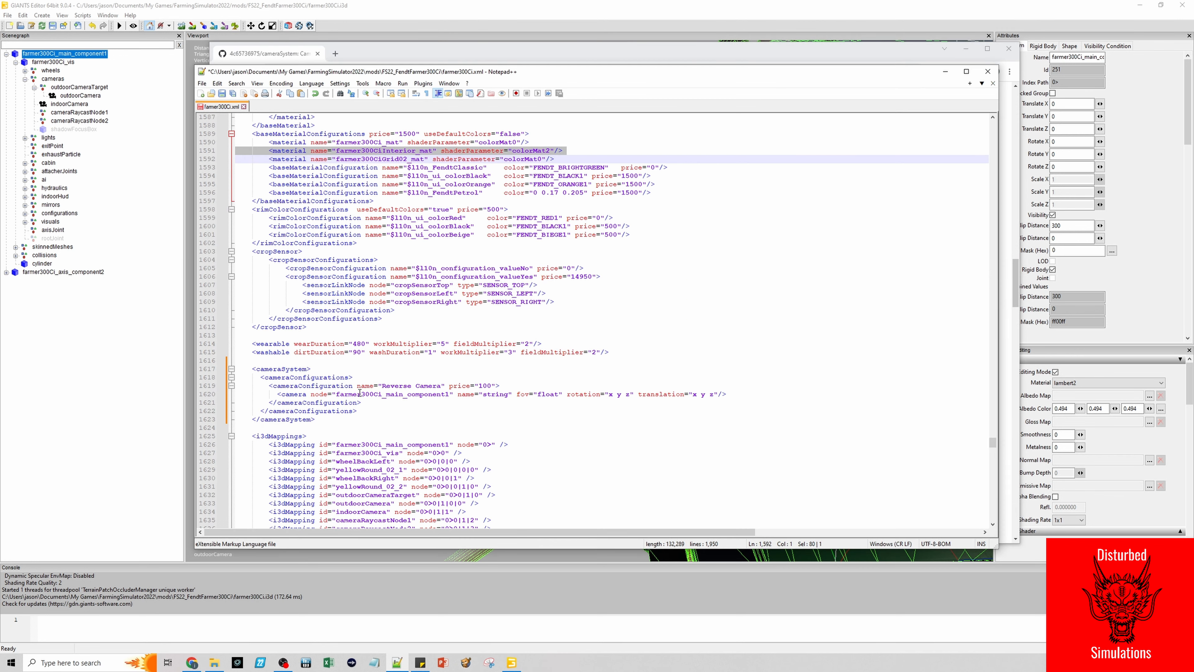
double_click(497, 396)
key("ctrl+v")
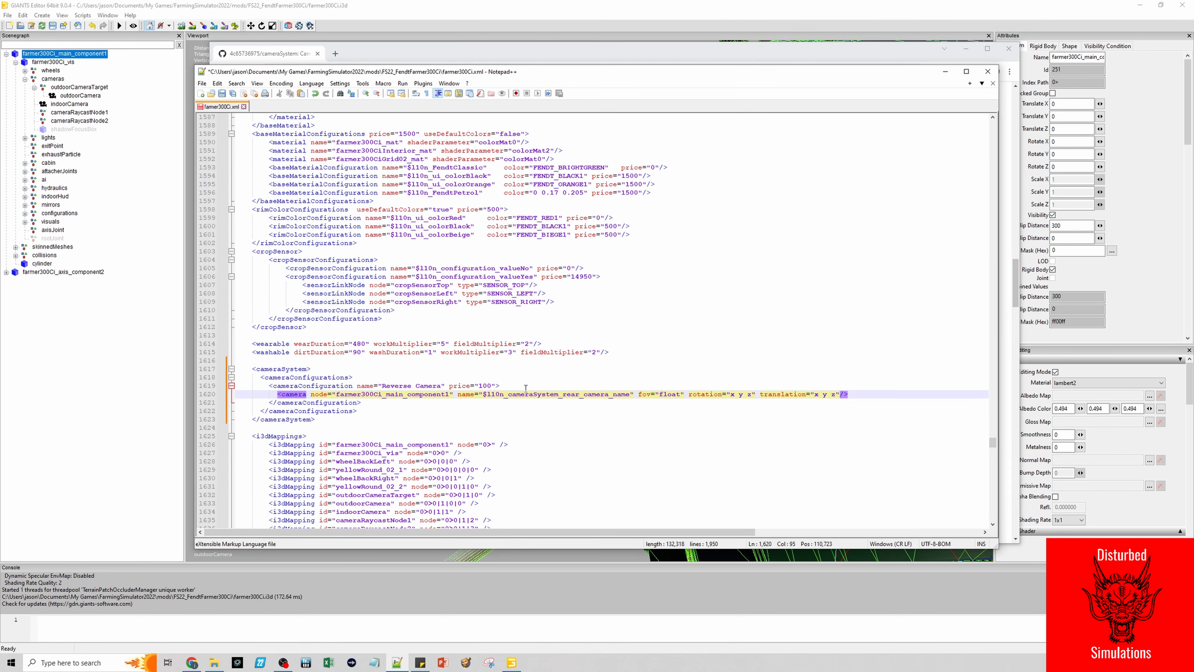
double_click(671, 395)
type("75")
Look up the guide cylinder's rotation in GIANTS Editor and set the camera's rotation to "-45 0 0" in Notepad++.
left_click(440, 30)
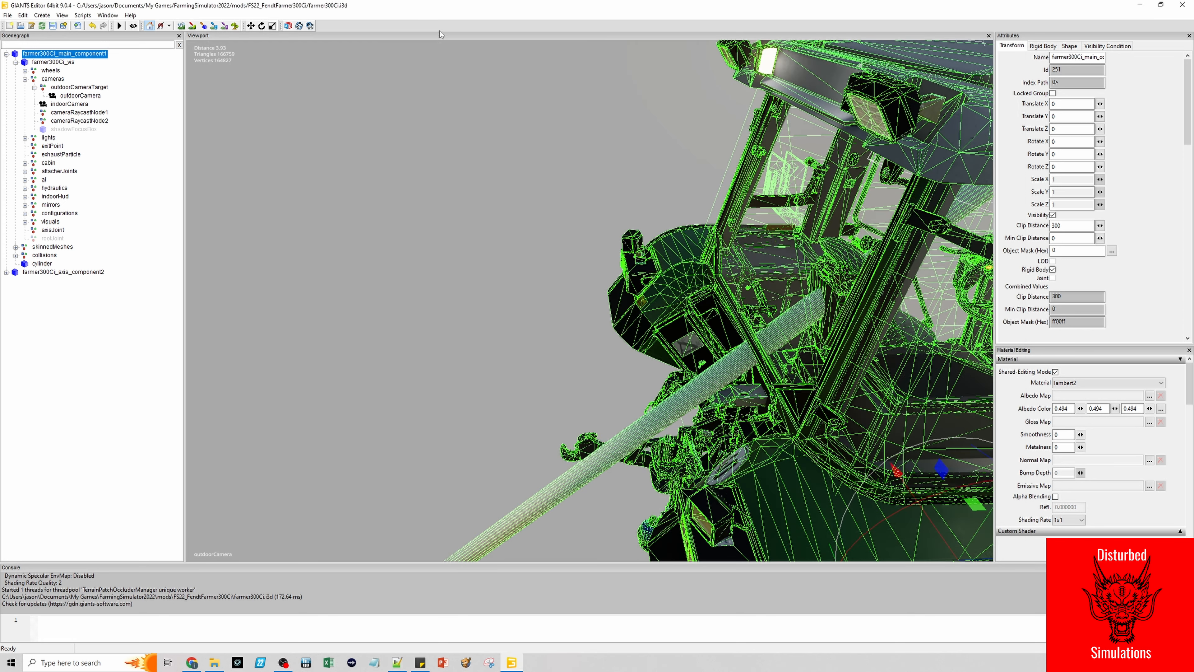
left_click(80, 96)
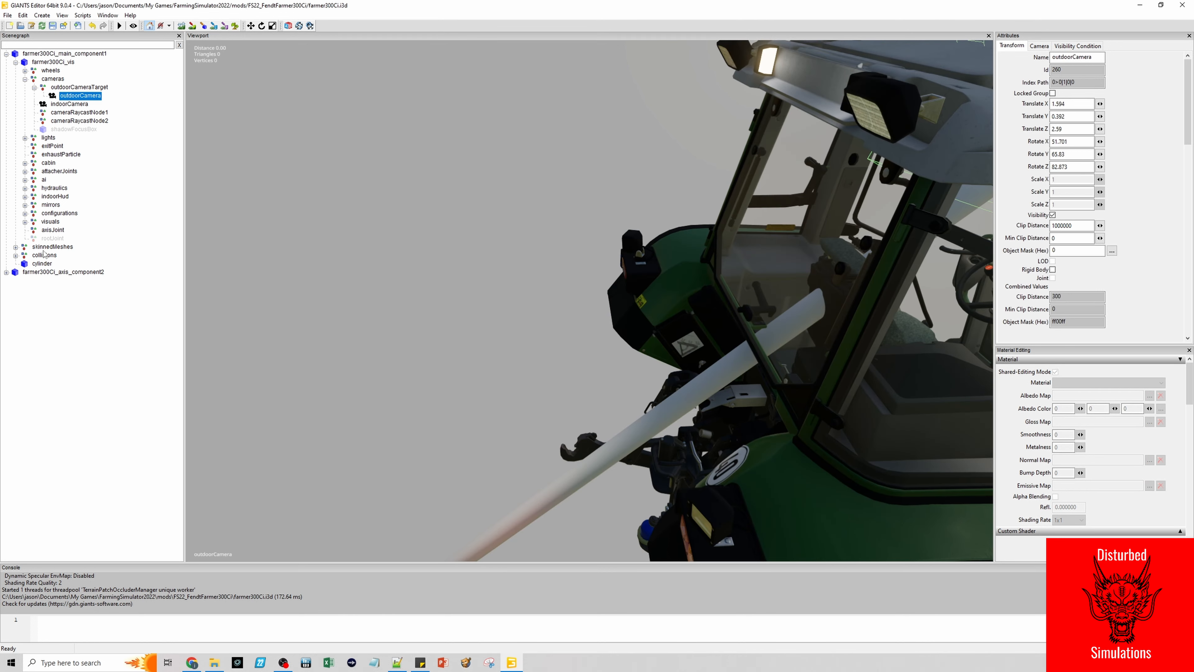
left_click(41, 264)
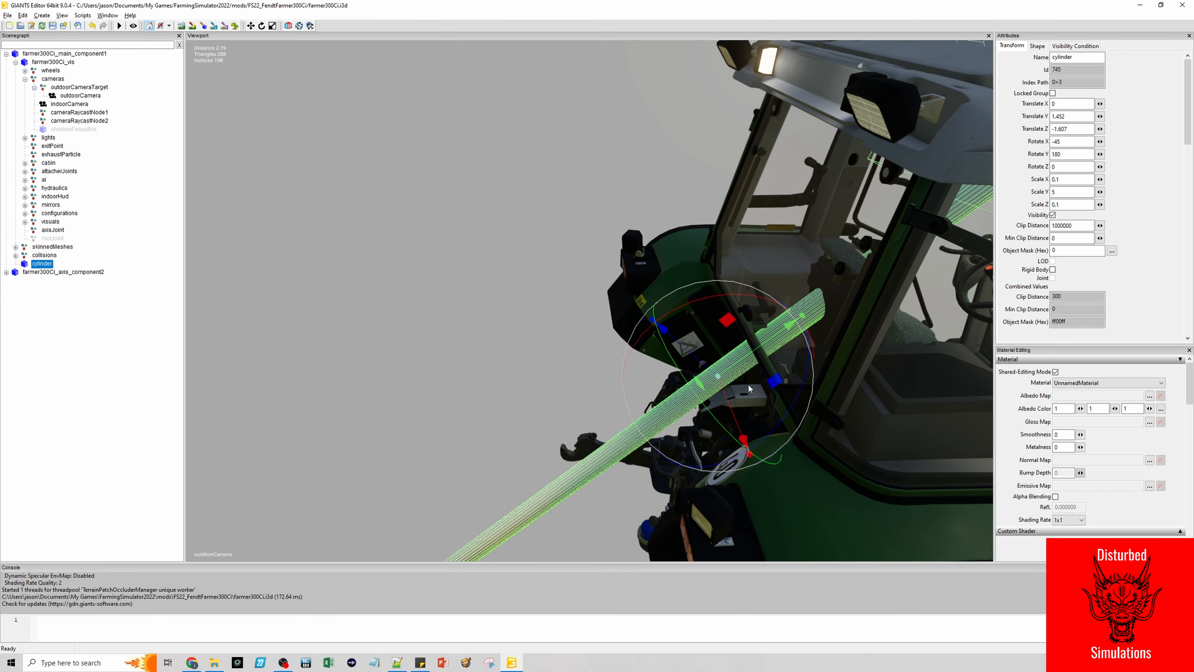
key("alt+Tab")
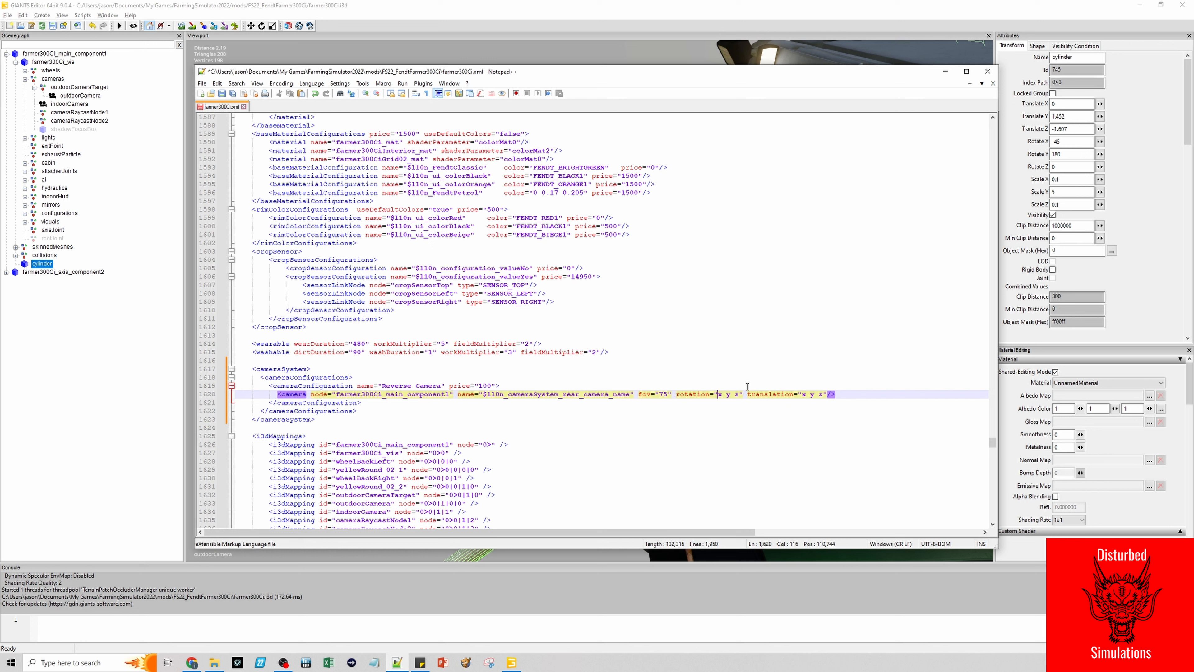
key("Delete")
type("-45")
key("BackSpace")
type("0")
key("Right")
key("Right")
key("BackSpace")
type("0")
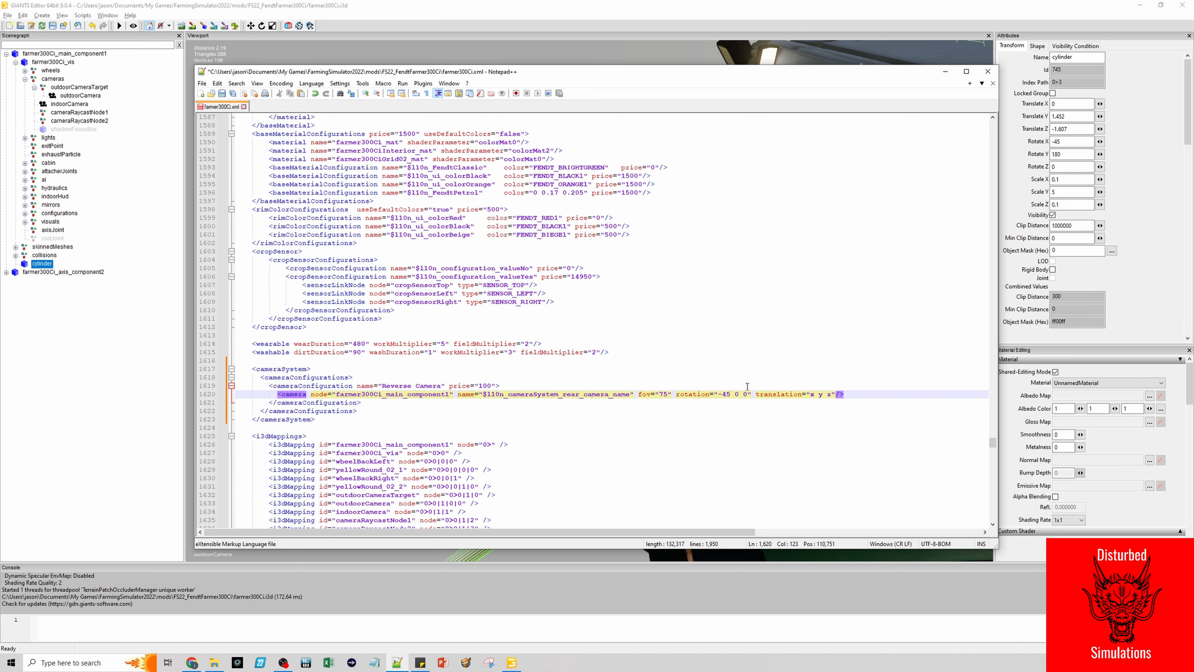